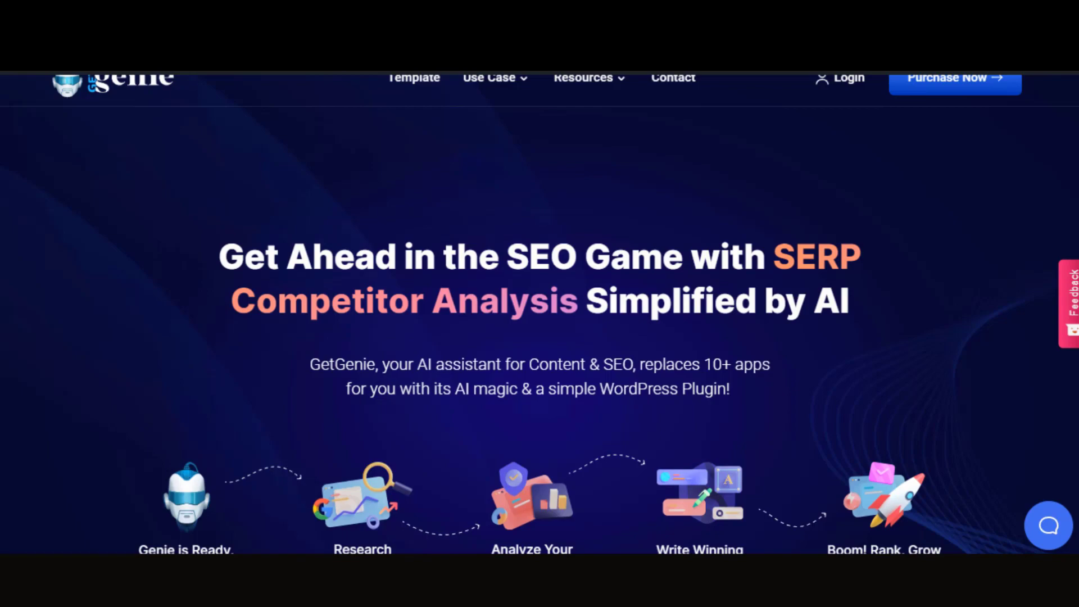
pyautogui.scroll(-15, 539, 338)
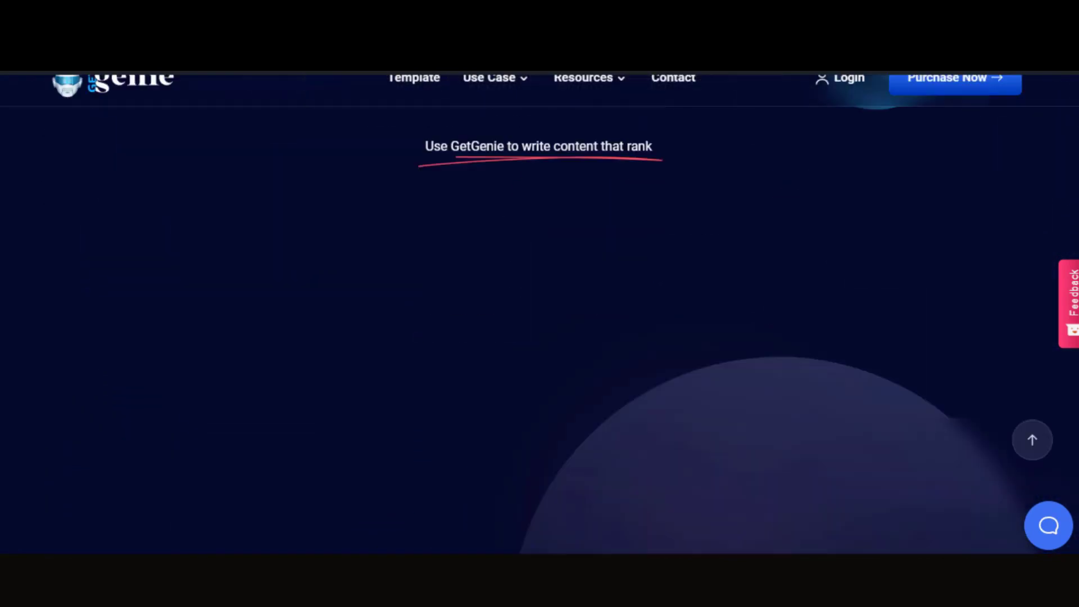
pyautogui.scroll(-5, 539, 337)
pyautogui.scroll(-5, 539, 337)
pyautogui.scroll(-5, 540, 337)
pyautogui.scroll(-2, 540, 337)
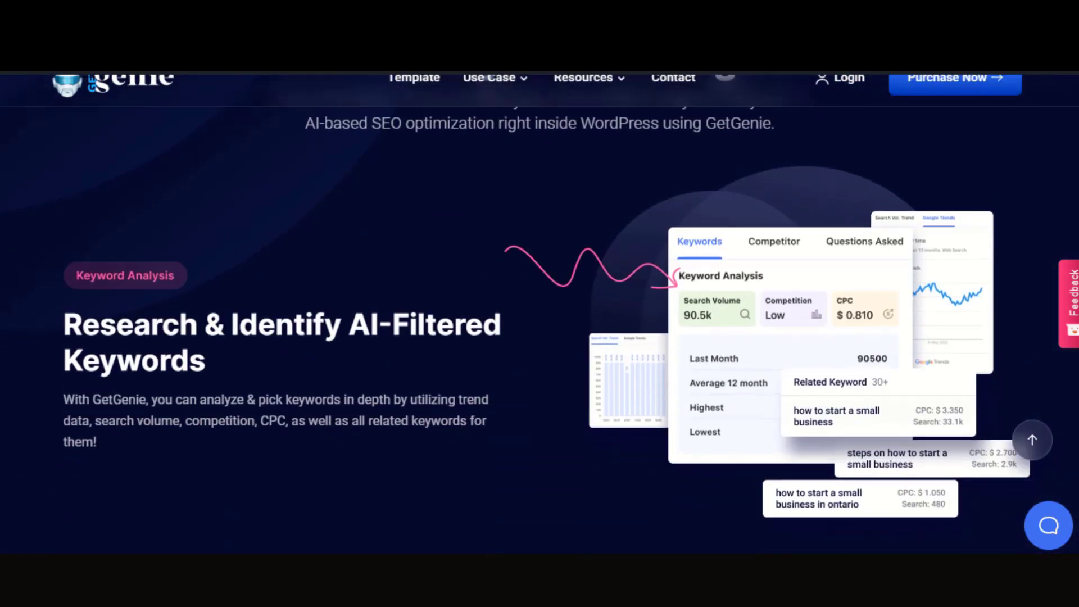
pyautogui.scroll(-5, 539, 337)
pyautogui.scroll(-4, 539, 338)
pyautogui.scroll(-2, 540, 337)
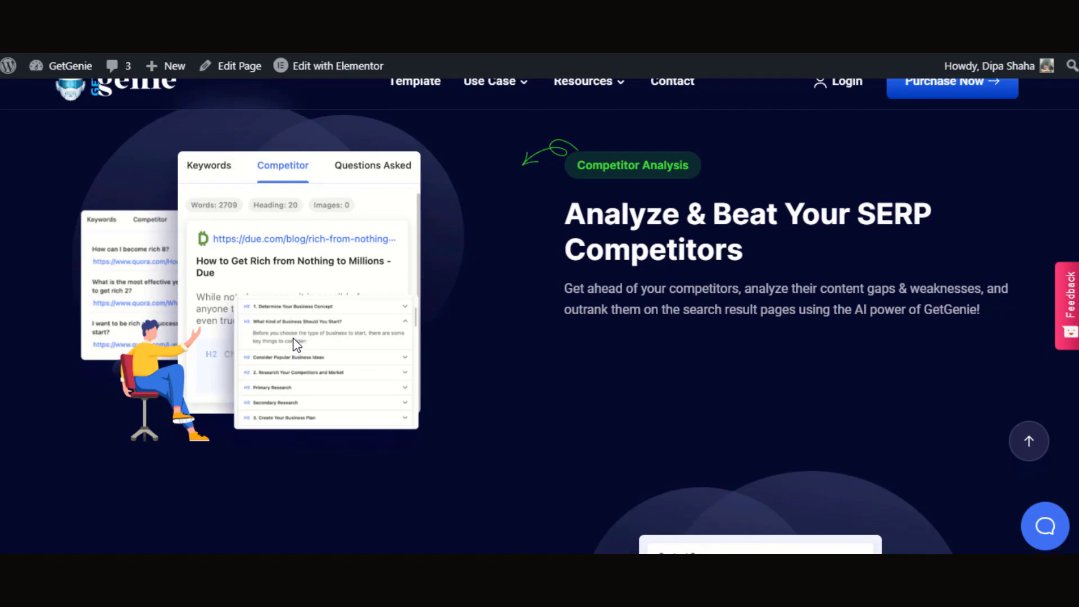
pyautogui.moveTo(47, 384)
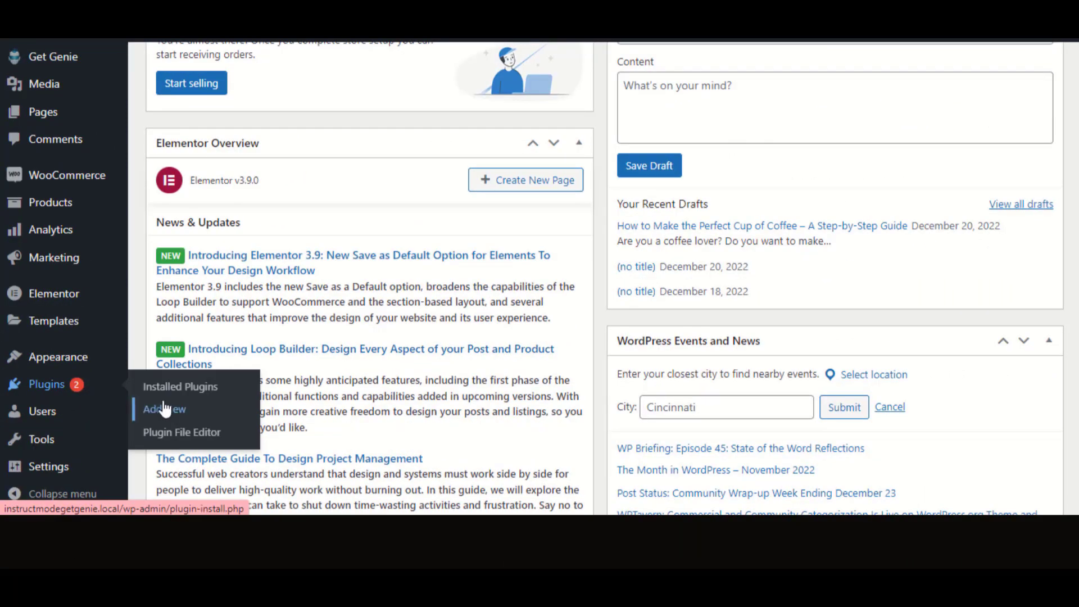
# Step: Find GetGenie under Plugins > Add New and open its AI Writing template library
pyautogui.click(161, 410)
pyautogui.click(942, 115)
pyautogui.write('ge')
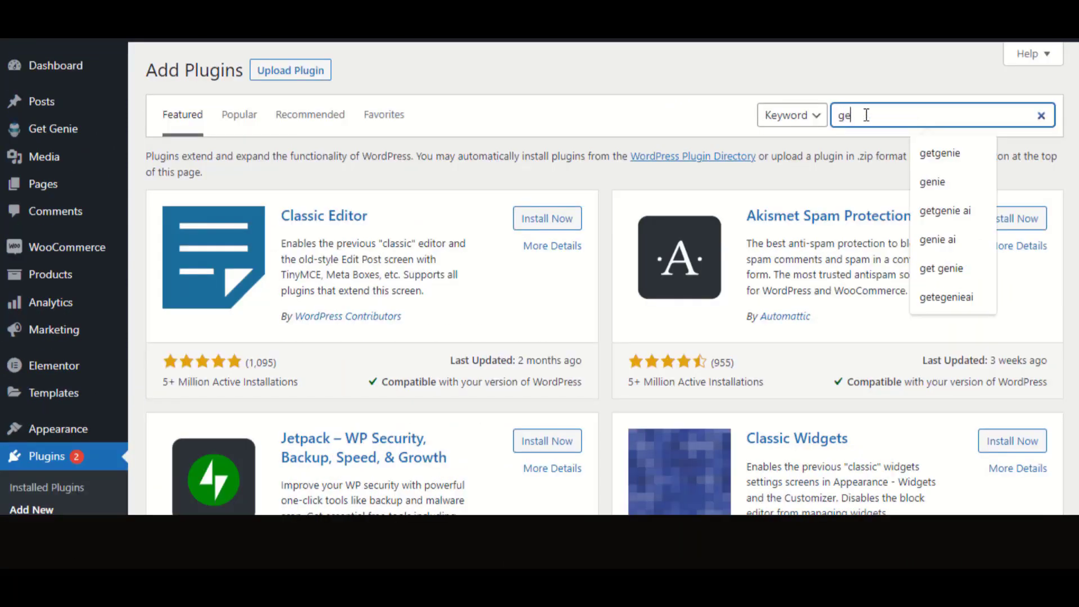
pyautogui.write('tgenie')
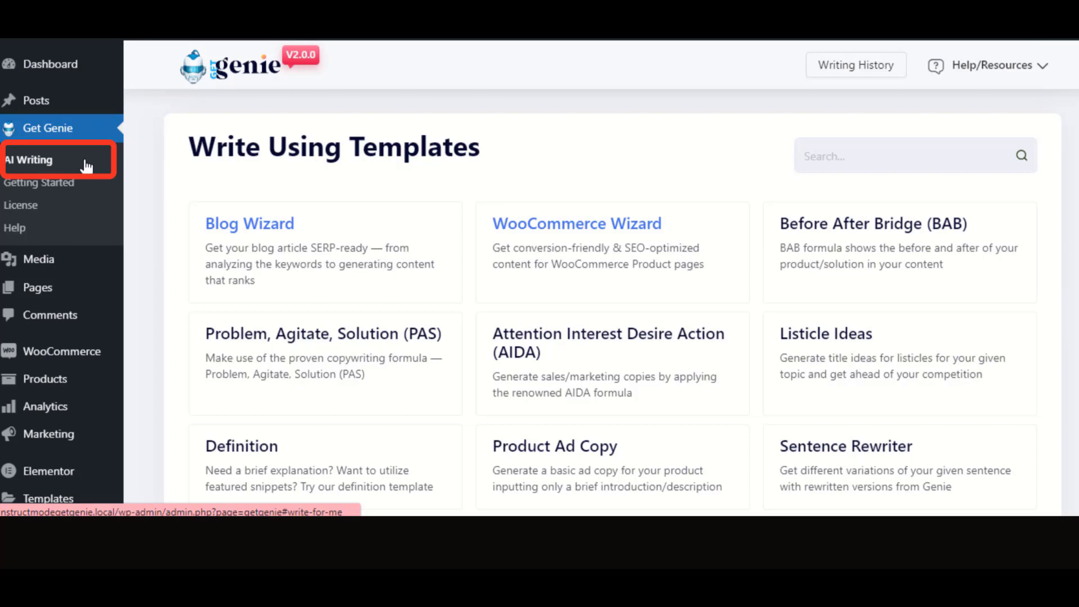
# Step: Start a Blog Wizard post for 'how to make coffee' with context 'step by step guide' and SEO mode on
pyautogui.click(317, 265)
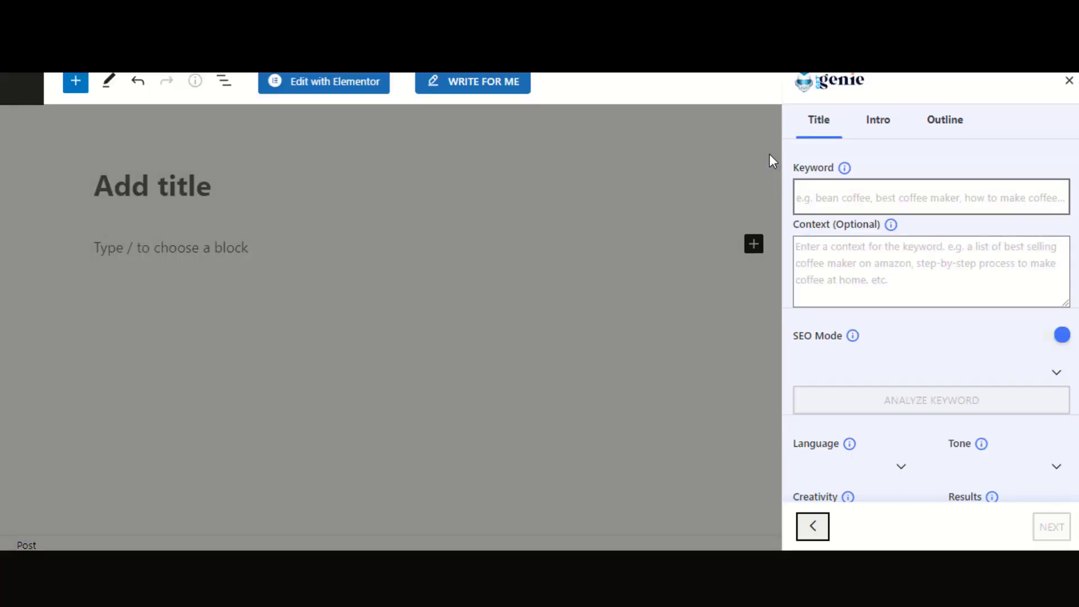
pyautogui.click(861, 197)
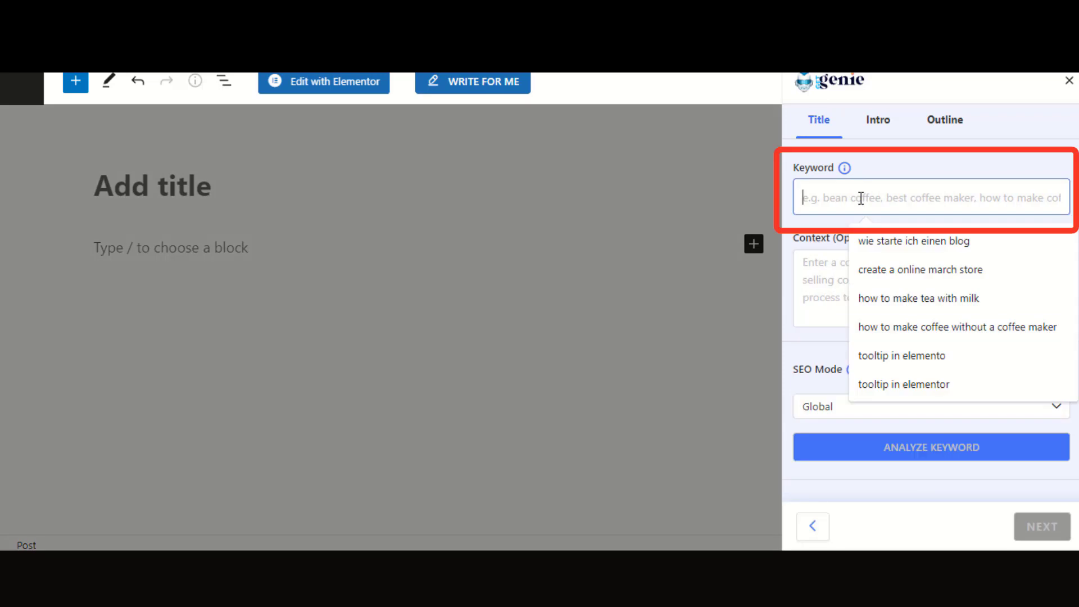
pyautogui.write('how ')
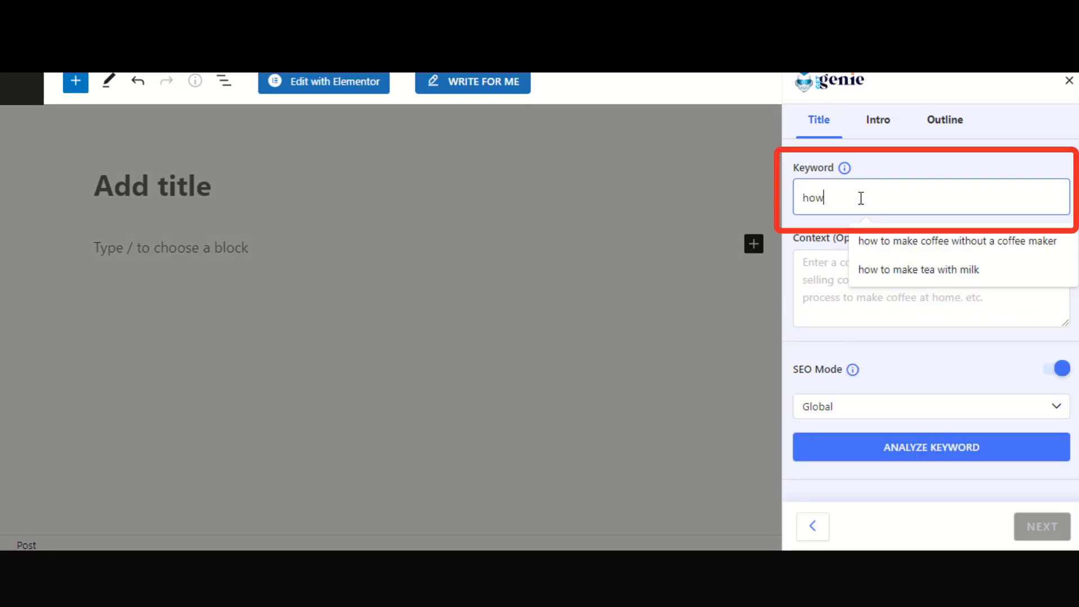
pyautogui.write('to make coffee')
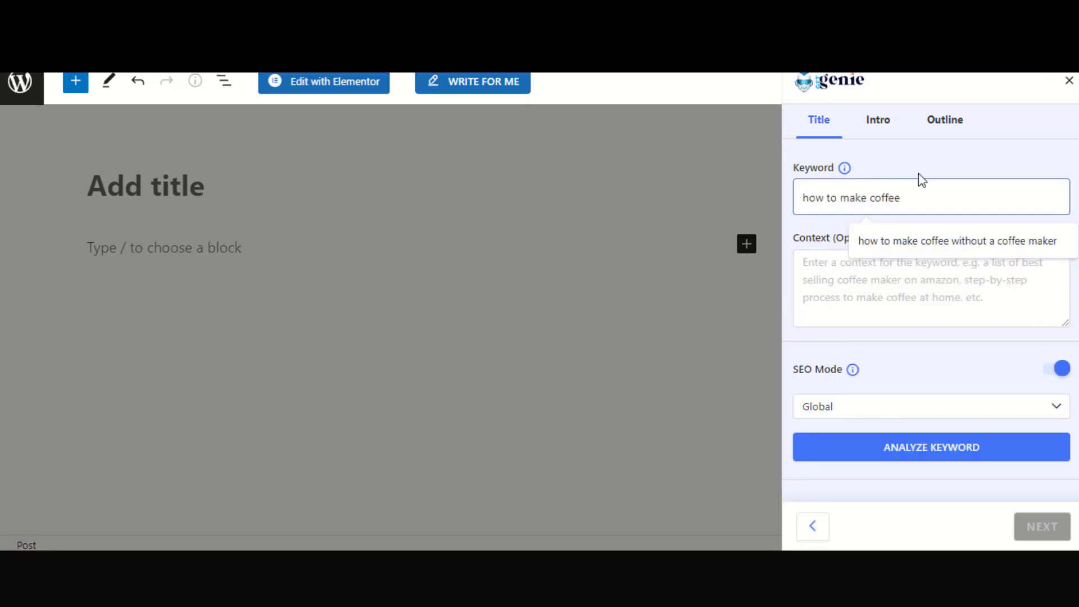
pyautogui.click(899, 276)
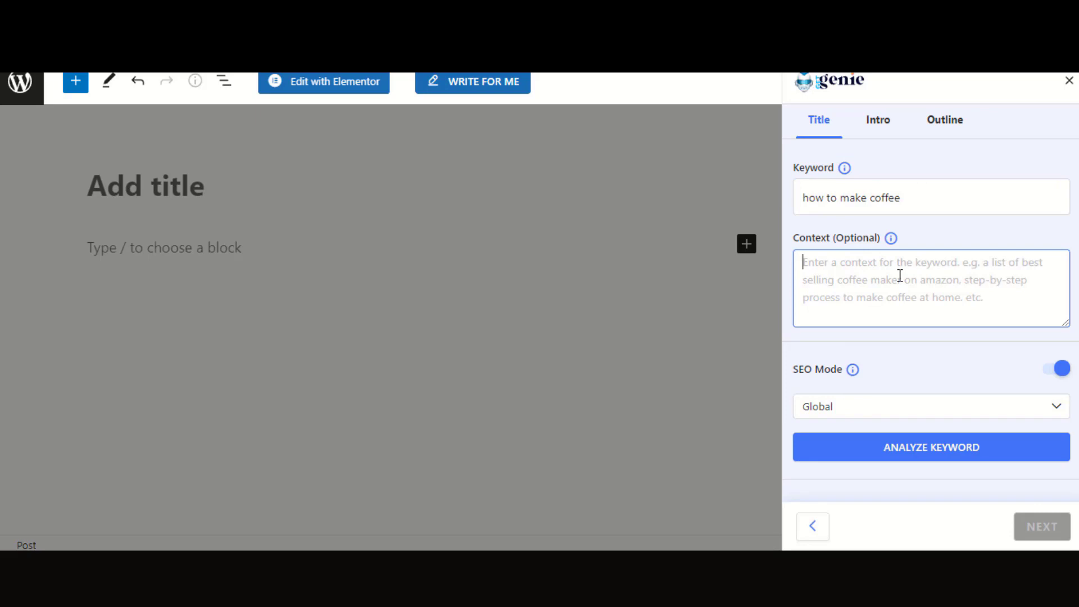
pyautogui.write('ste')
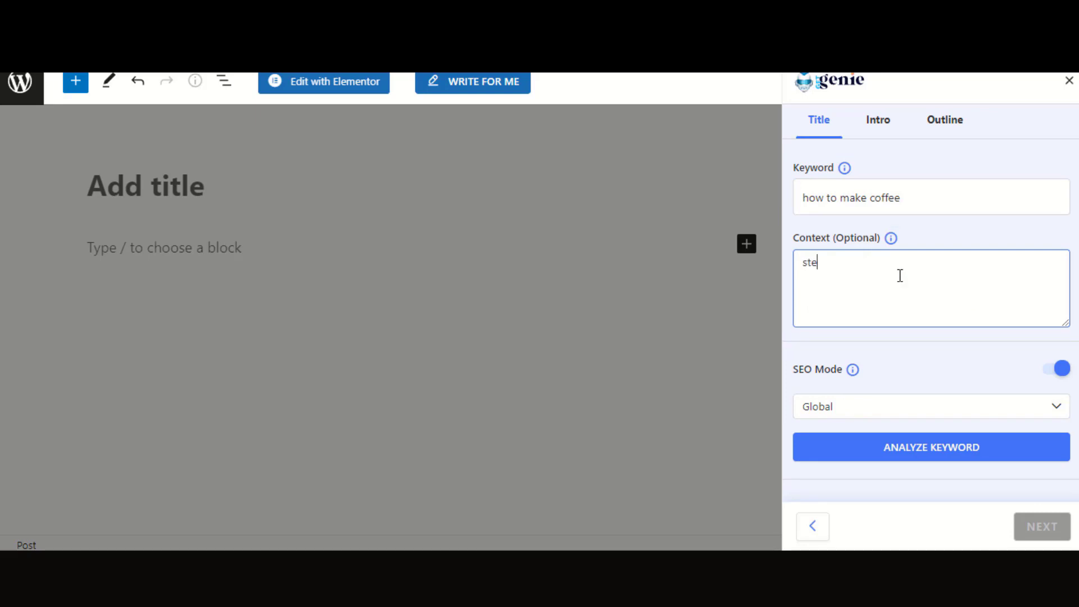
pyautogui.write('p by step guide')
pyautogui.click(1049, 370)
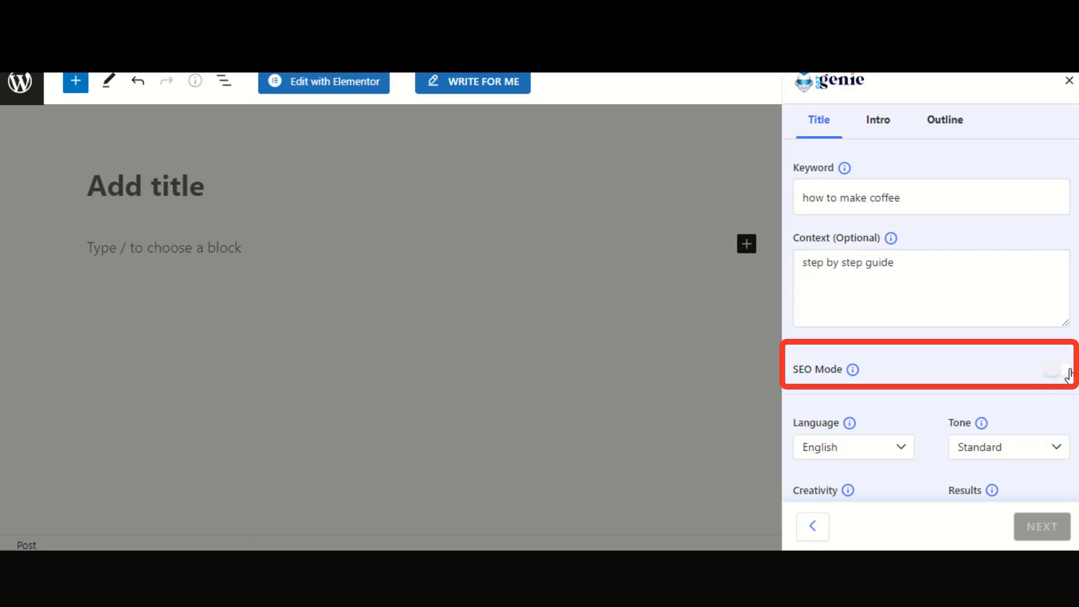
pyautogui.click(1064, 371)
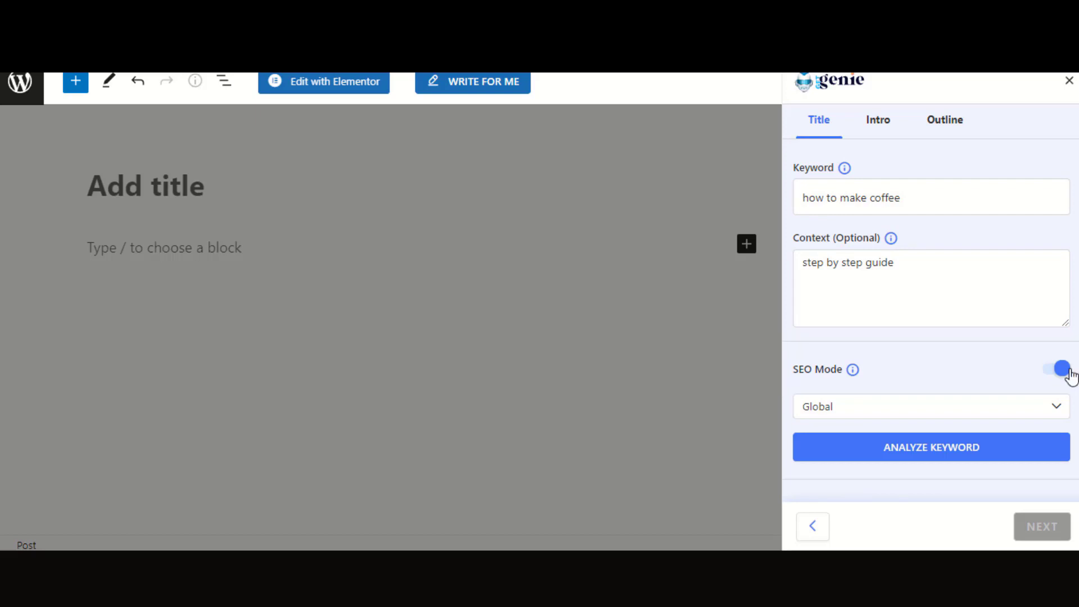
pyautogui.scroll(-2, 924, 358)
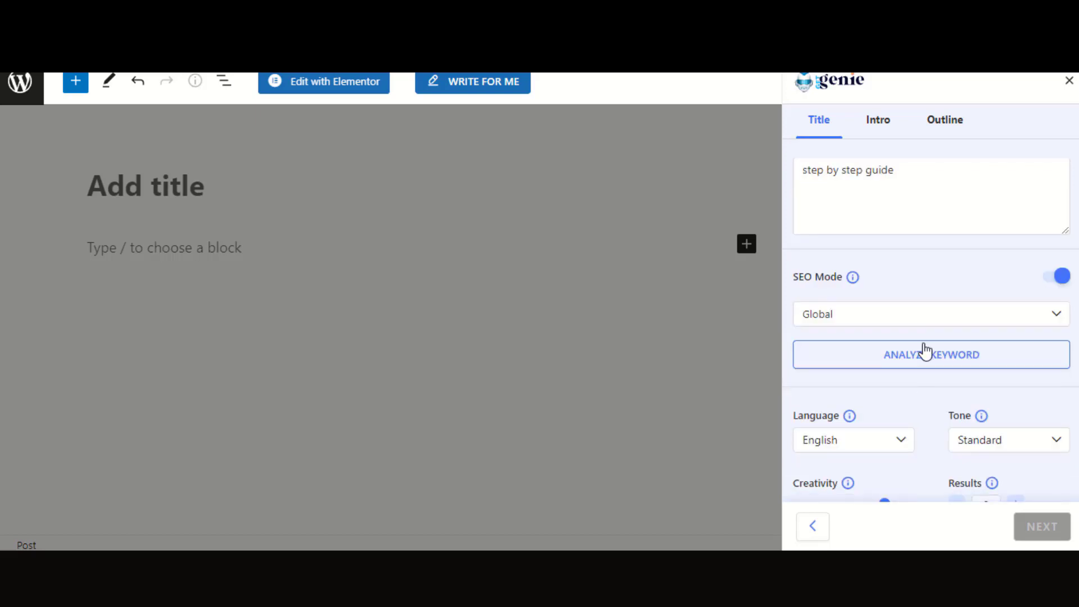
# Step: Analyze 'how to make coffee' to show its trend chart and related keywords
pyautogui.click(924, 358)
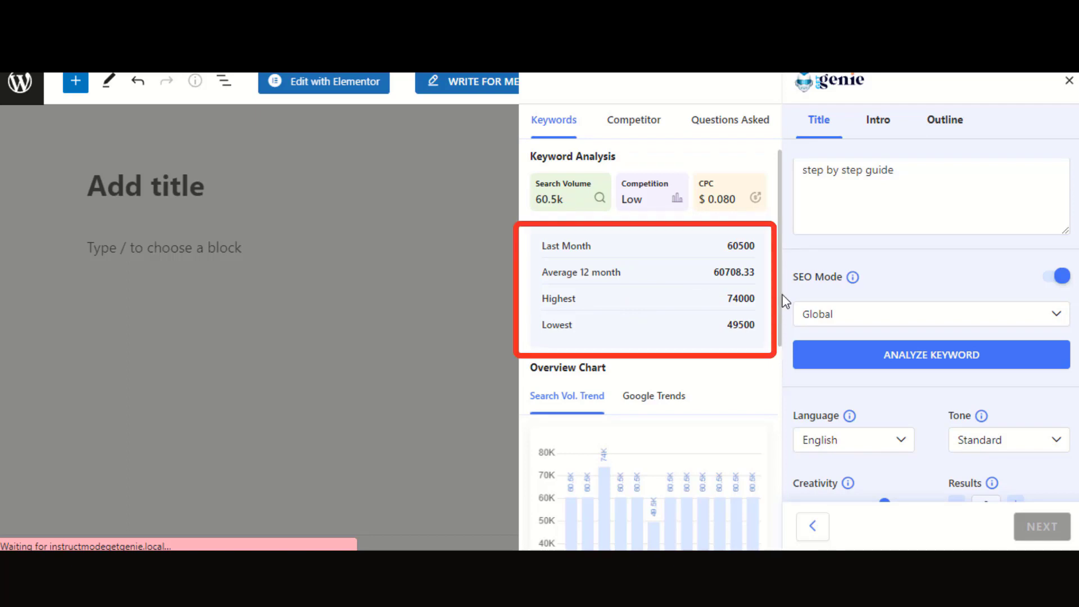
pyautogui.moveTo(782, 324); pyautogui.dragTo(775, 403)
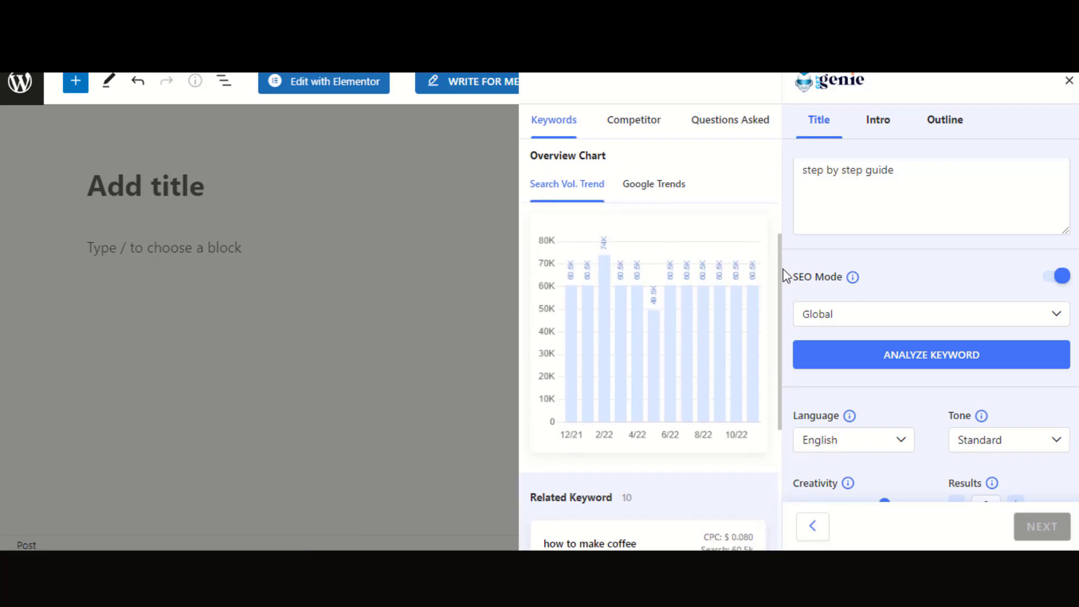
pyautogui.moveTo(779, 273); pyautogui.dragTo(773, 378)
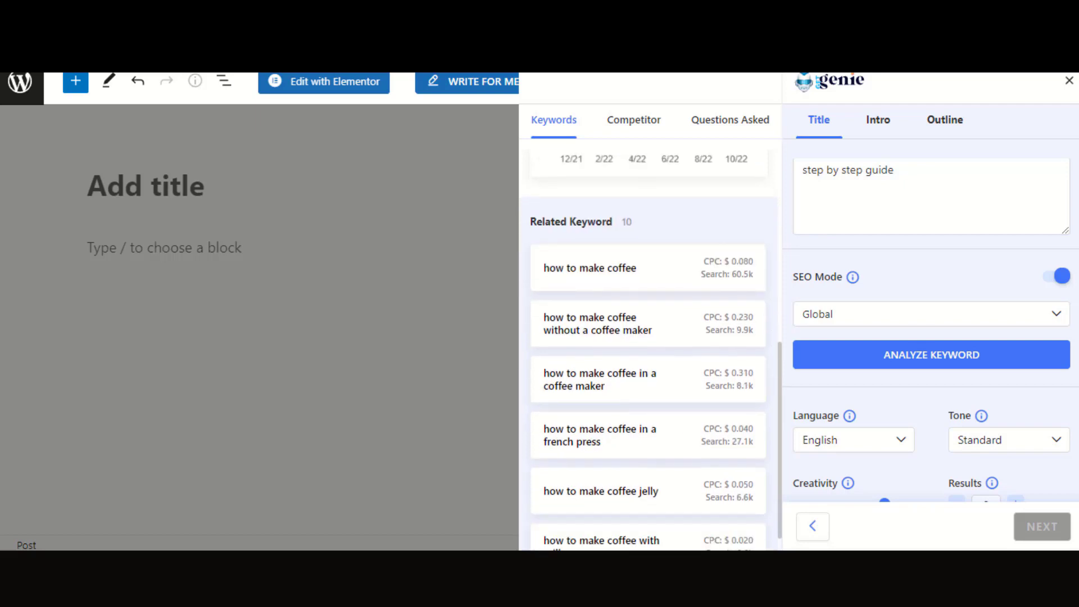
pyautogui.scroll(3, 927, 337)
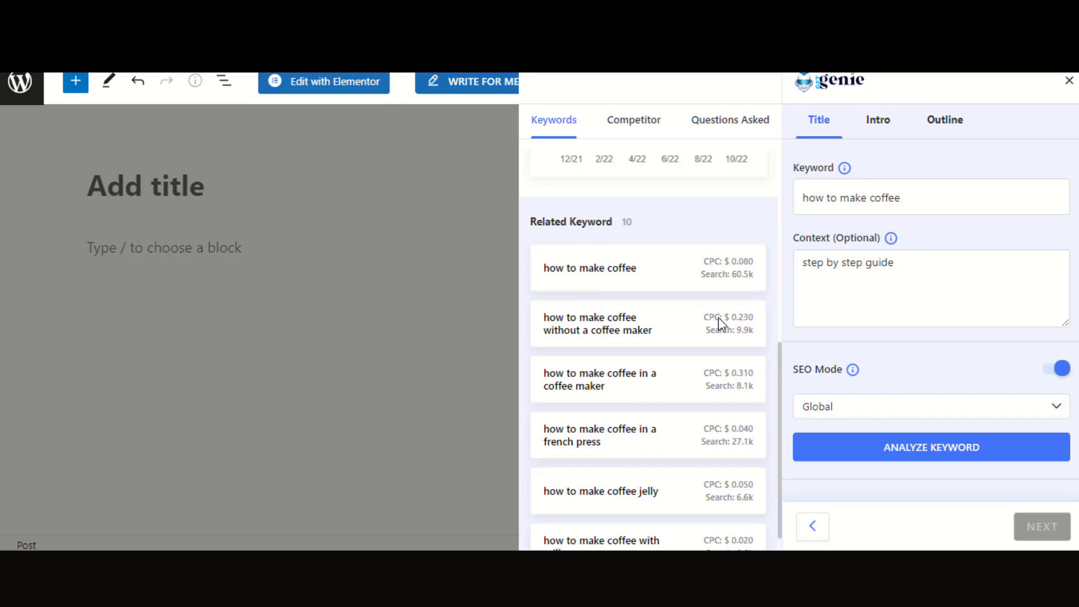
# Step: Fetch competitor data on the Competitor tab for 'how to make coffee'
pyautogui.click(637, 125)
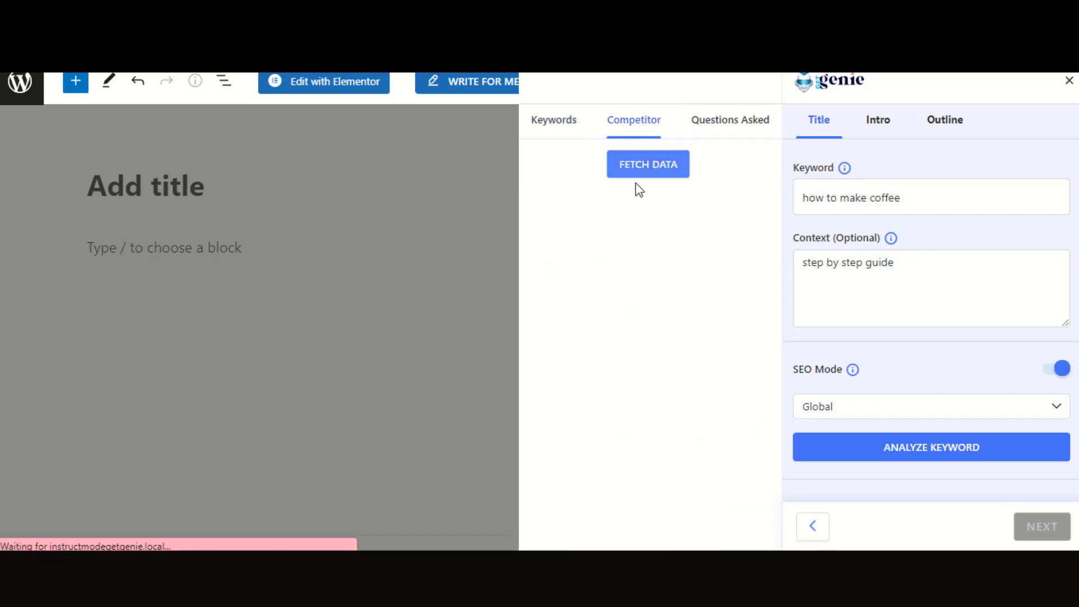
pyautogui.click(648, 165)
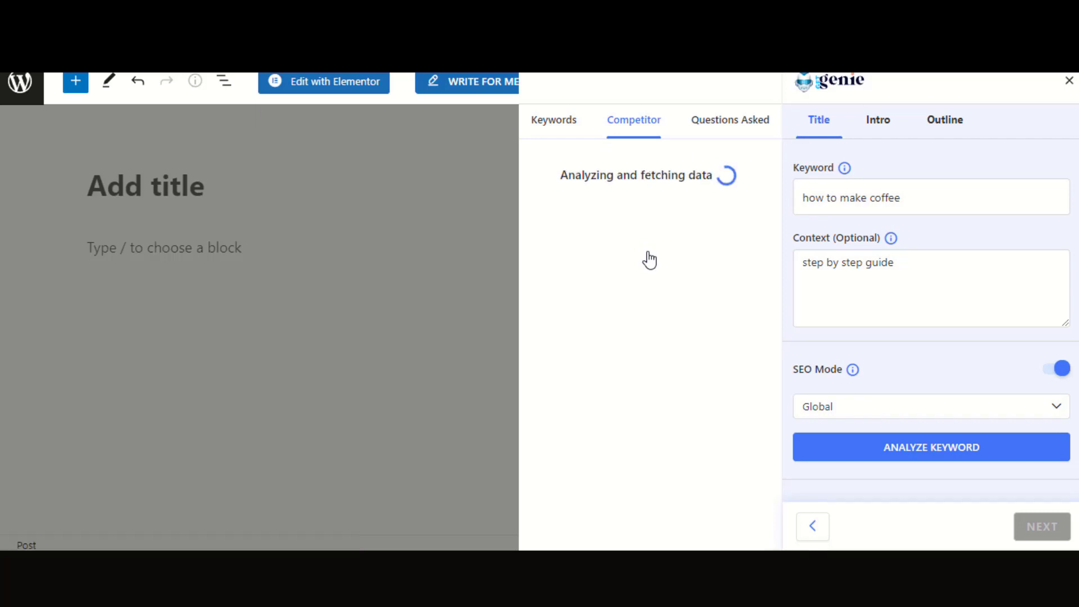
pyautogui.scroll(-3, 784, 287)
pyautogui.moveTo(787, 316); pyautogui.dragTo(791, 222)
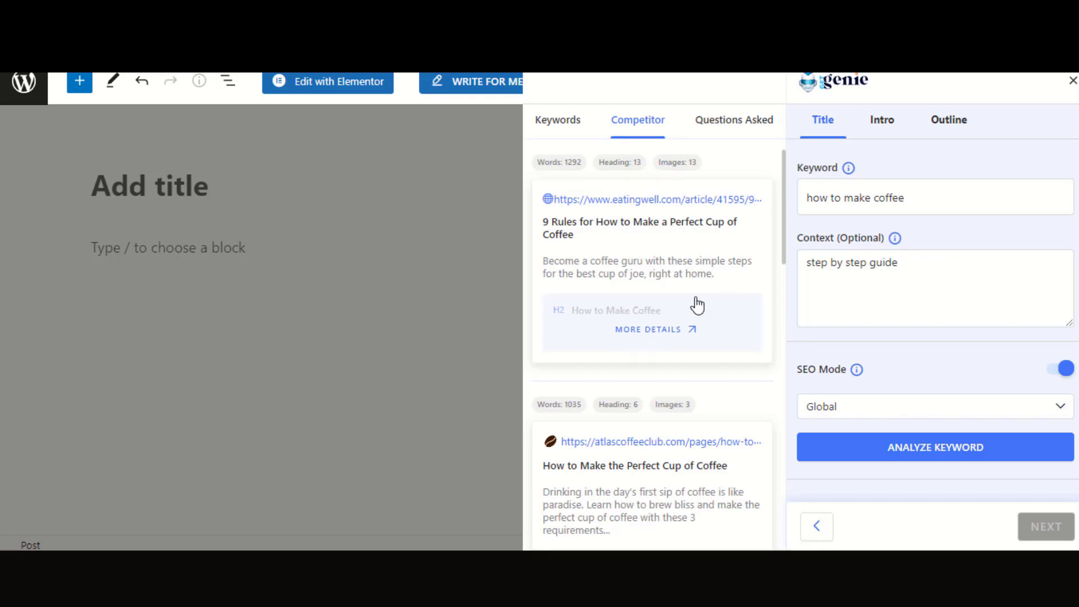
pyautogui.moveTo(783, 248); pyautogui.dragTo(785, 309)
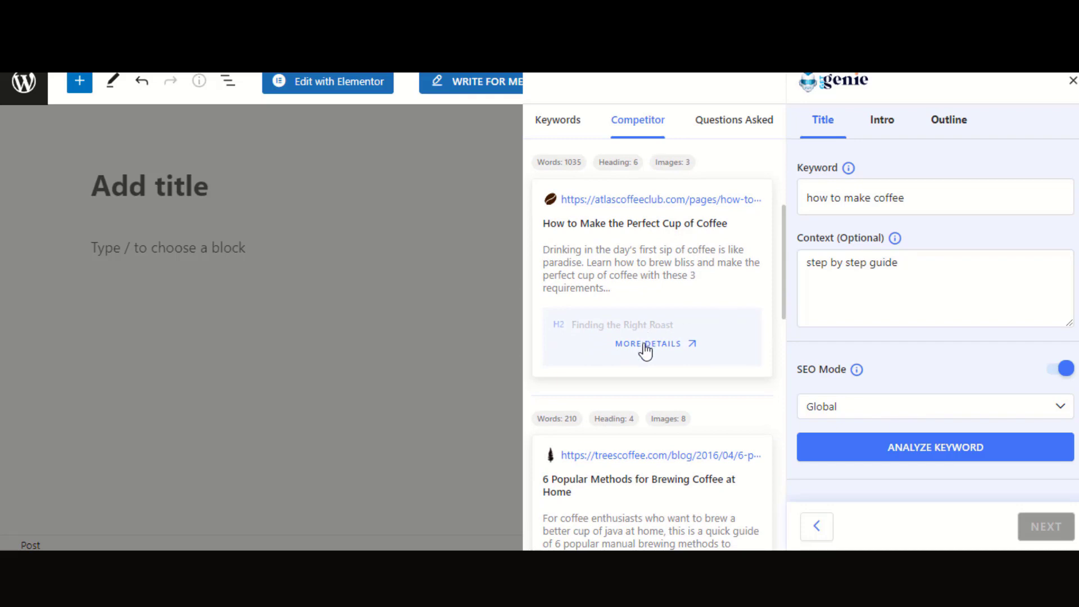
pyautogui.click(645, 345)
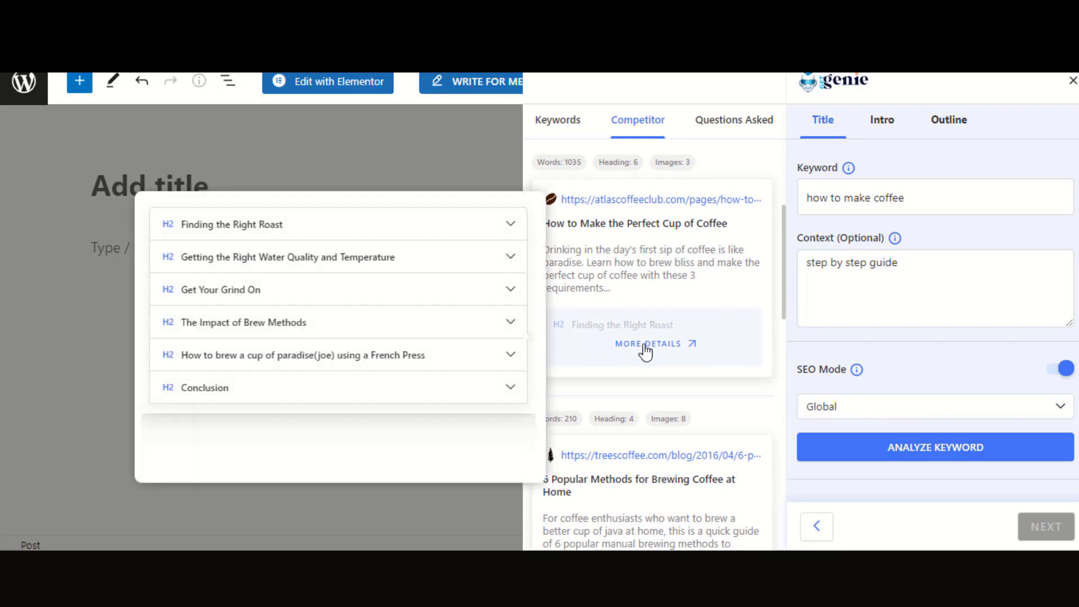
pyautogui.click(510, 355)
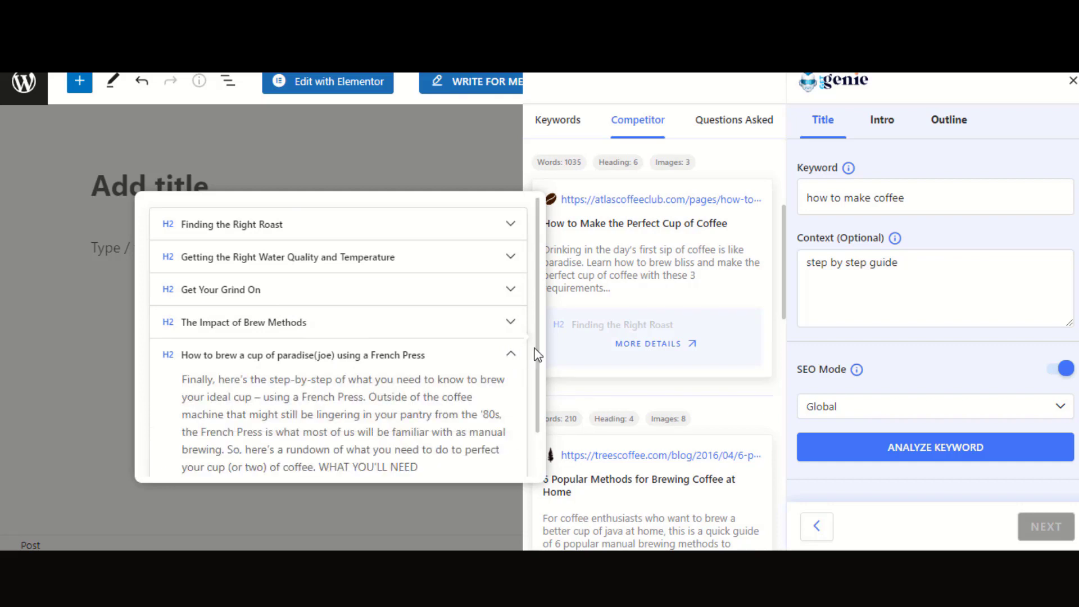
pyautogui.scroll(-2, 539, 354)
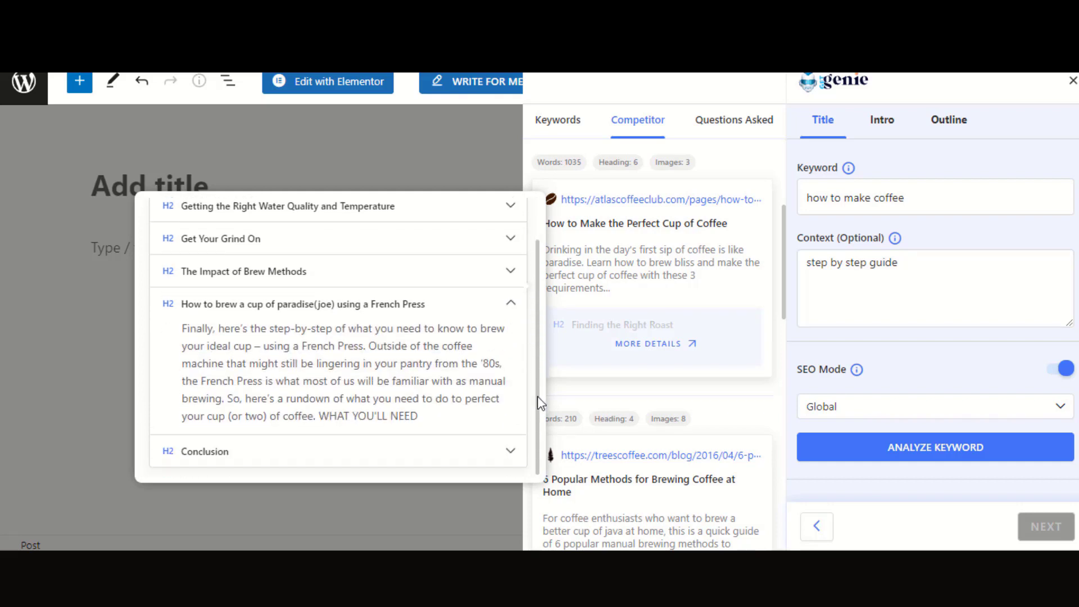
pyautogui.scroll(2, 539, 354)
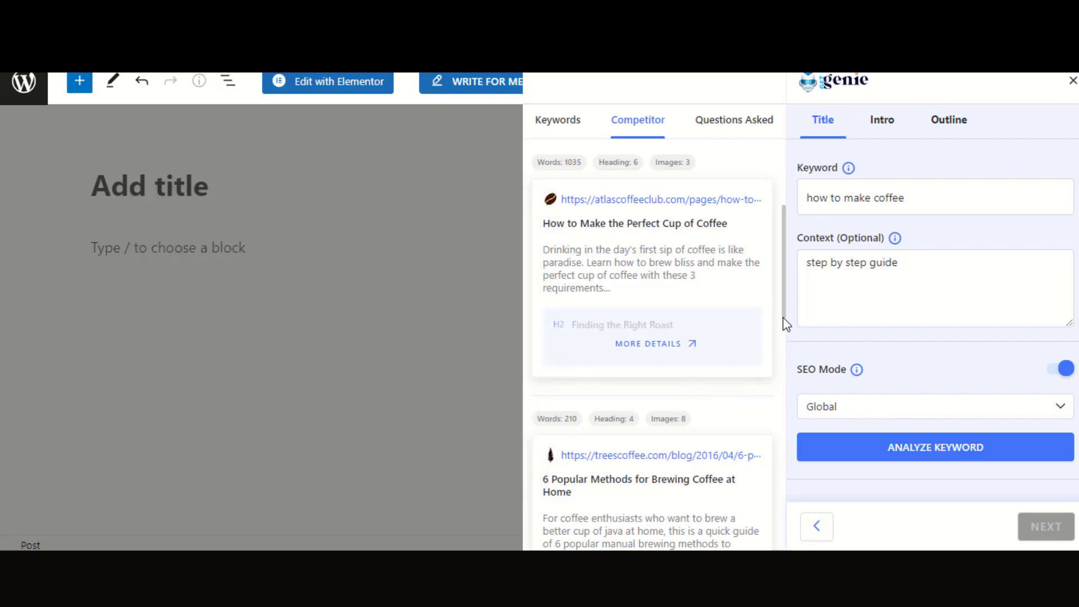
pyautogui.scroll(-3, 934, 338)
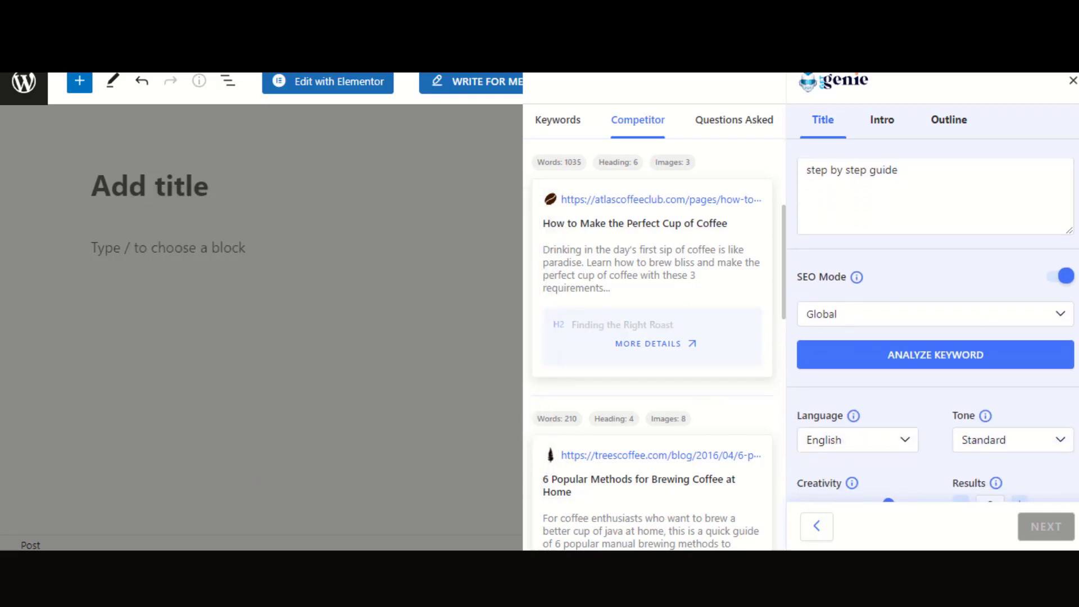
pyautogui.scroll(-2, 935, 337)
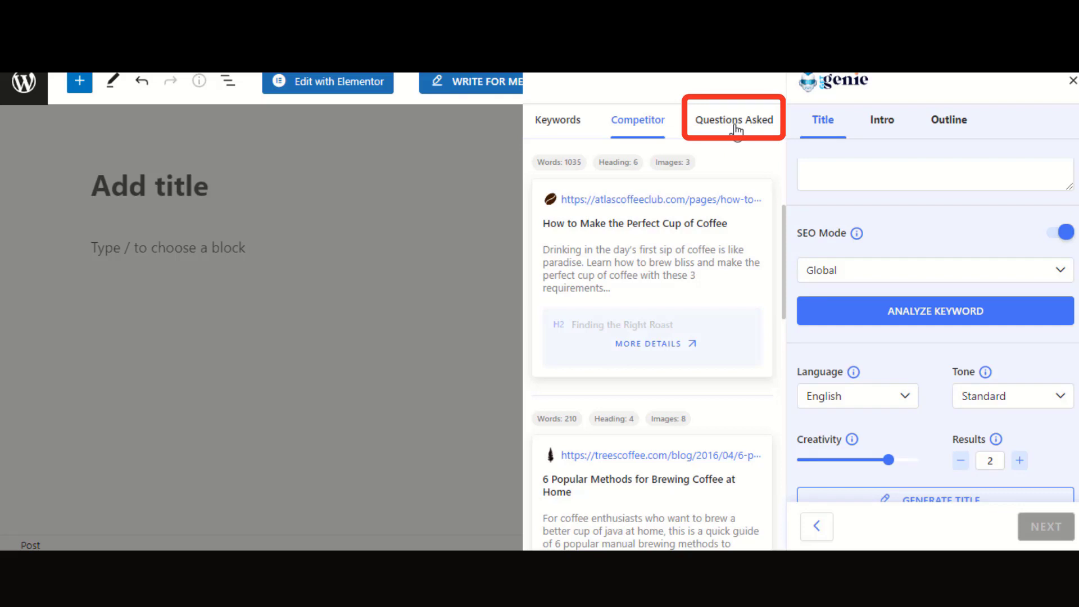
pyautogui.click(734, 127)
pyautogui.moveTo(784, 196); pyautogui.dragTo(787, 352)
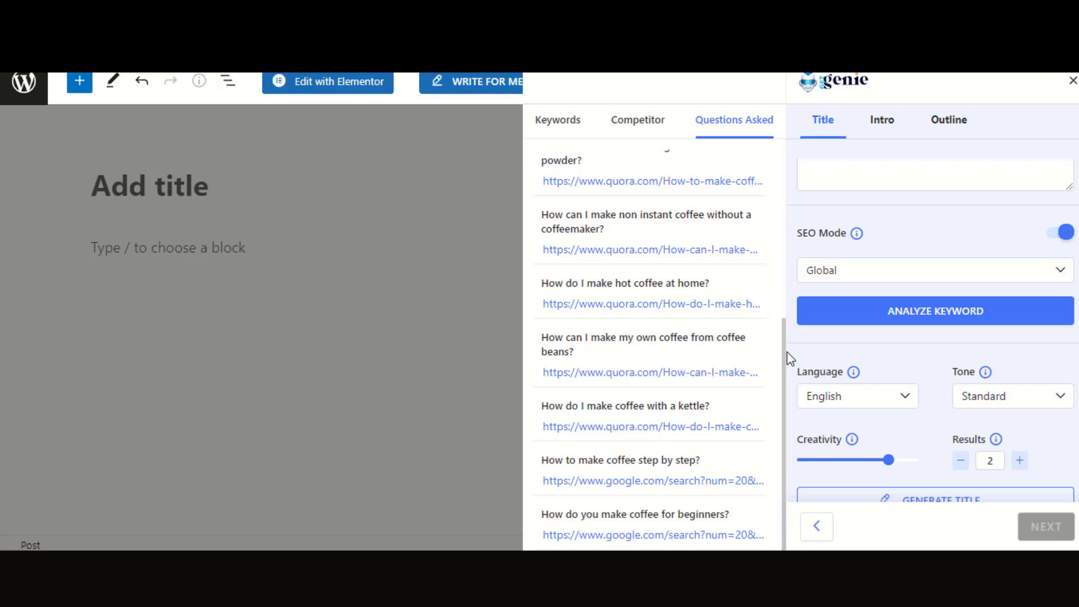
pyautogui.scroll(5, 744, 202)
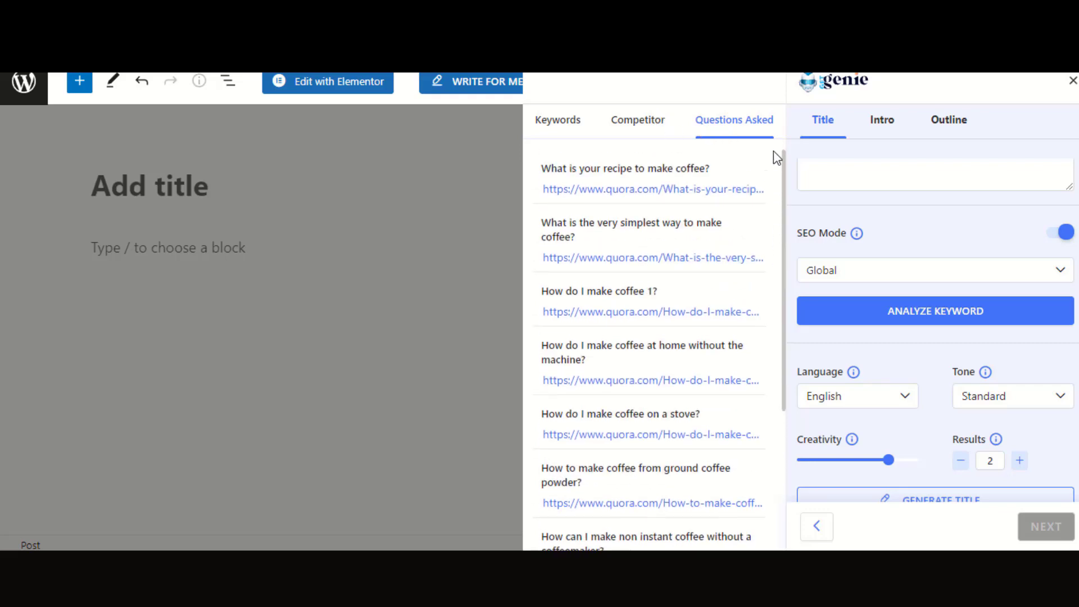
pyautogui.click(640, 120)
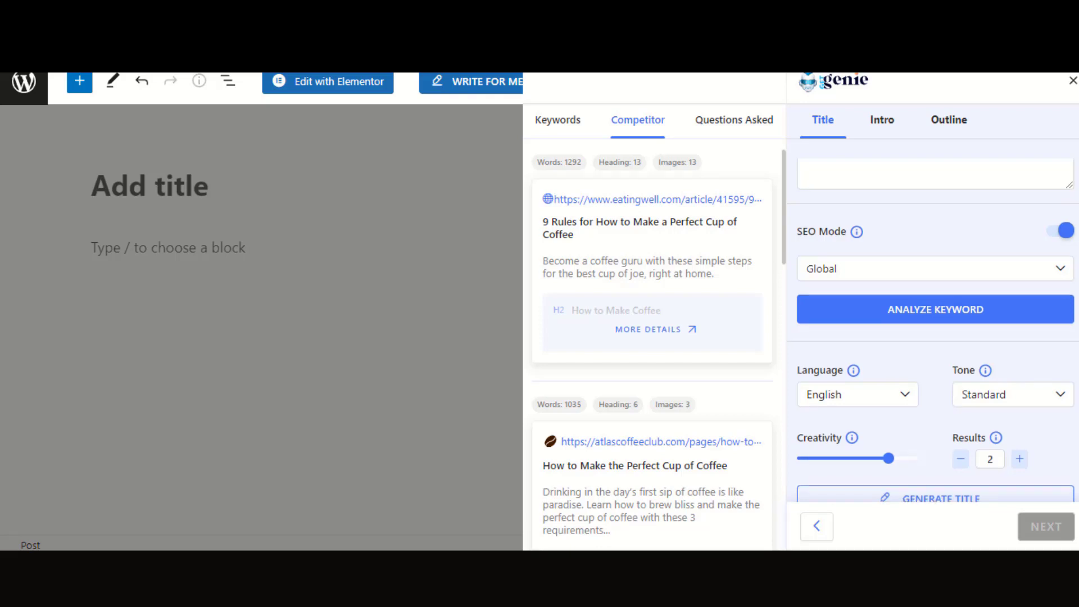
pyautogui.scroll(-2, 934, 337)
pyautogui.scroll(-1, 935, 338)
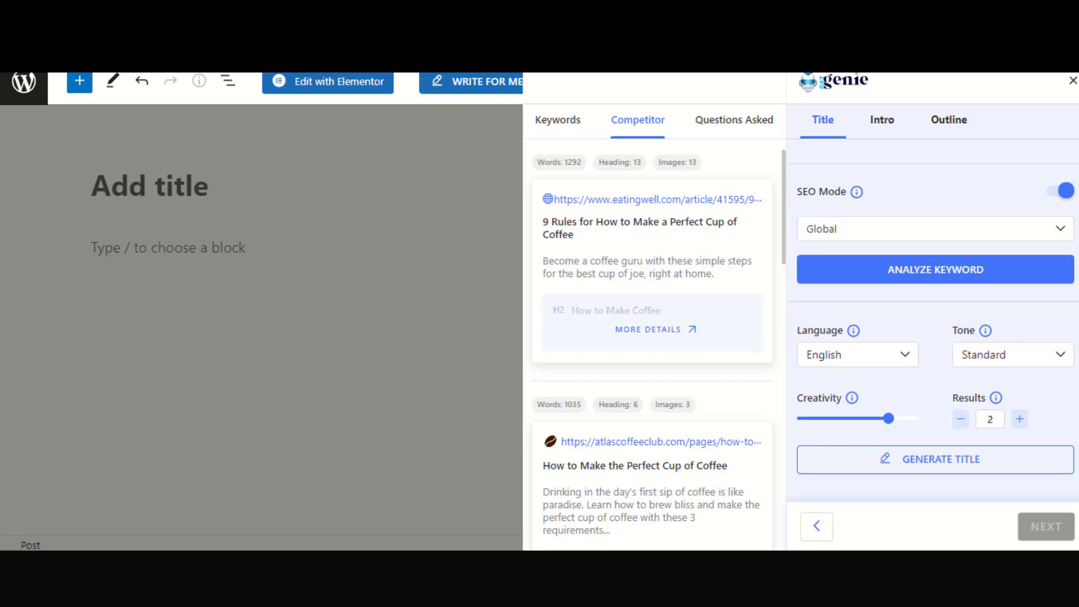
pyautogui.scroll(-2, 935, 338)
pyautogui.scroll(-1, 935, 337)
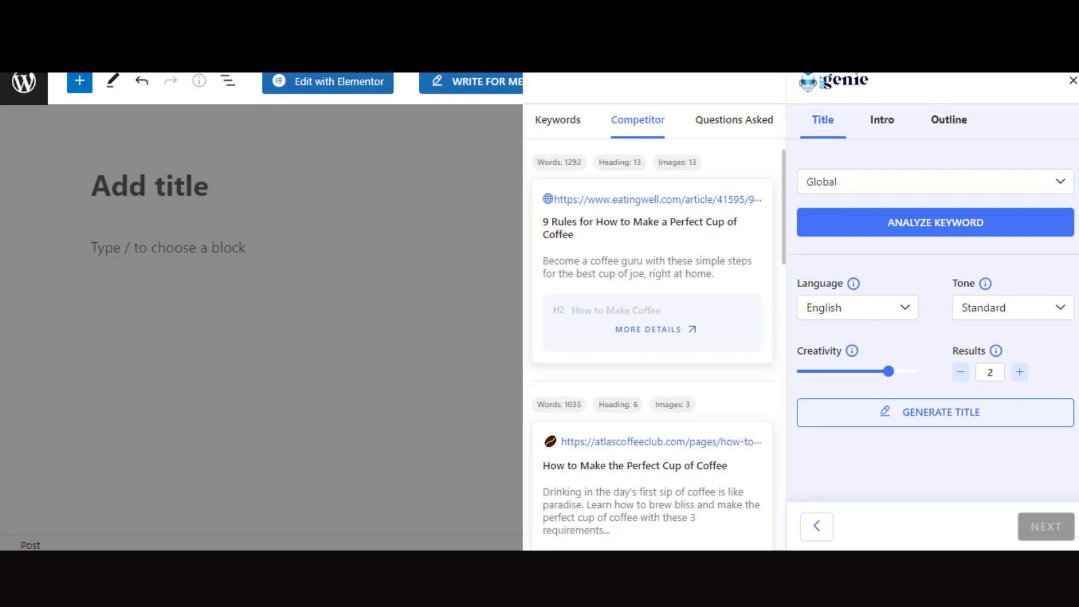
# Step: Generate titles and continue with 'How to Make the Perfect Cup of Coffee - A Step-by-Step Guide'
pyautogui.click(940, 413)
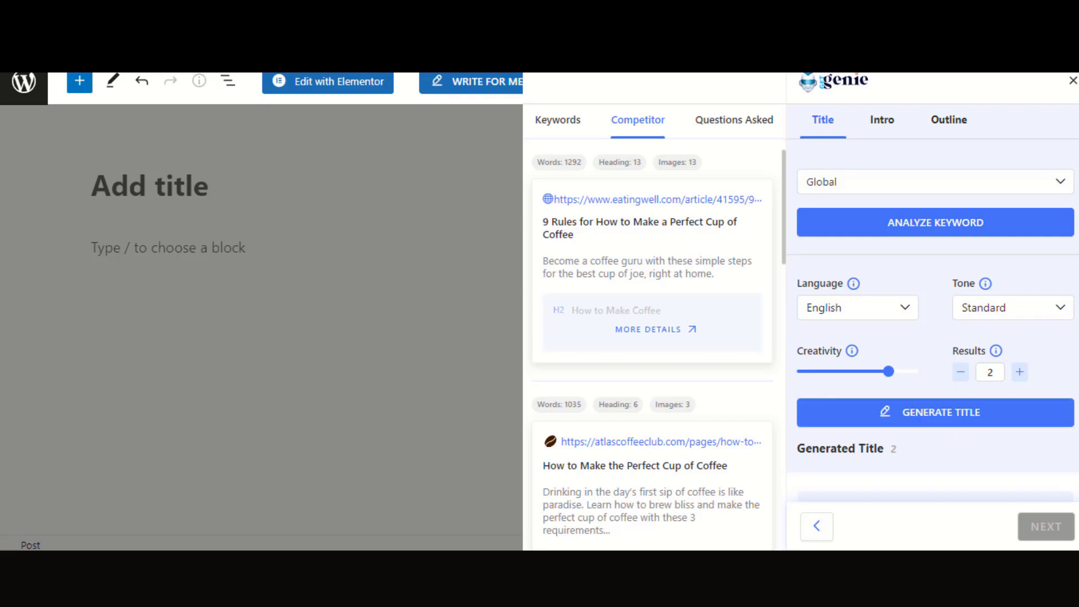
pyautogui.scroll(-3, 935, 338)
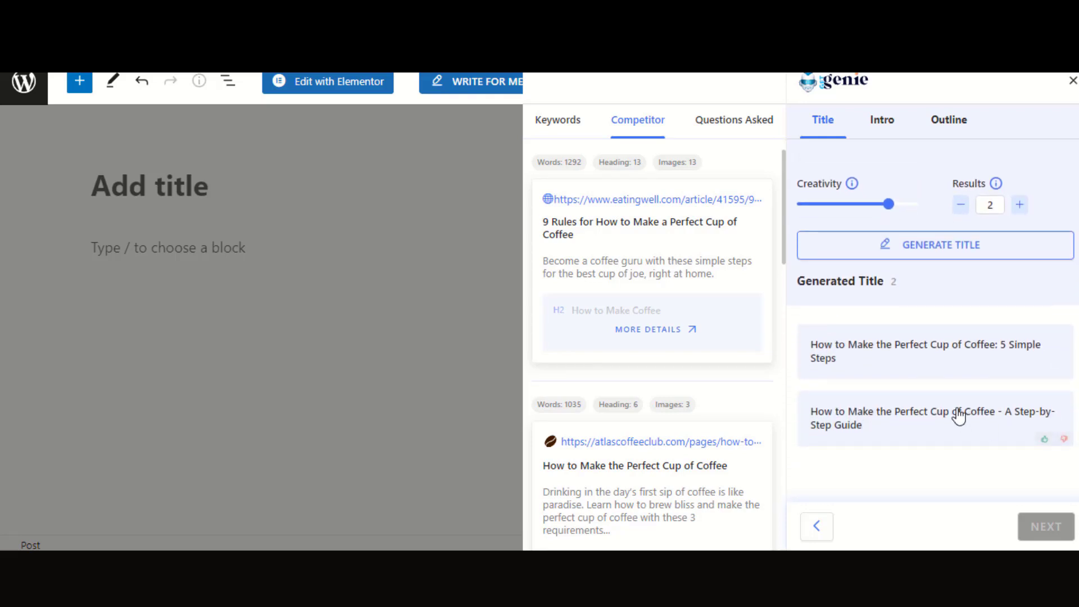
pyautogui.click(959, 418)
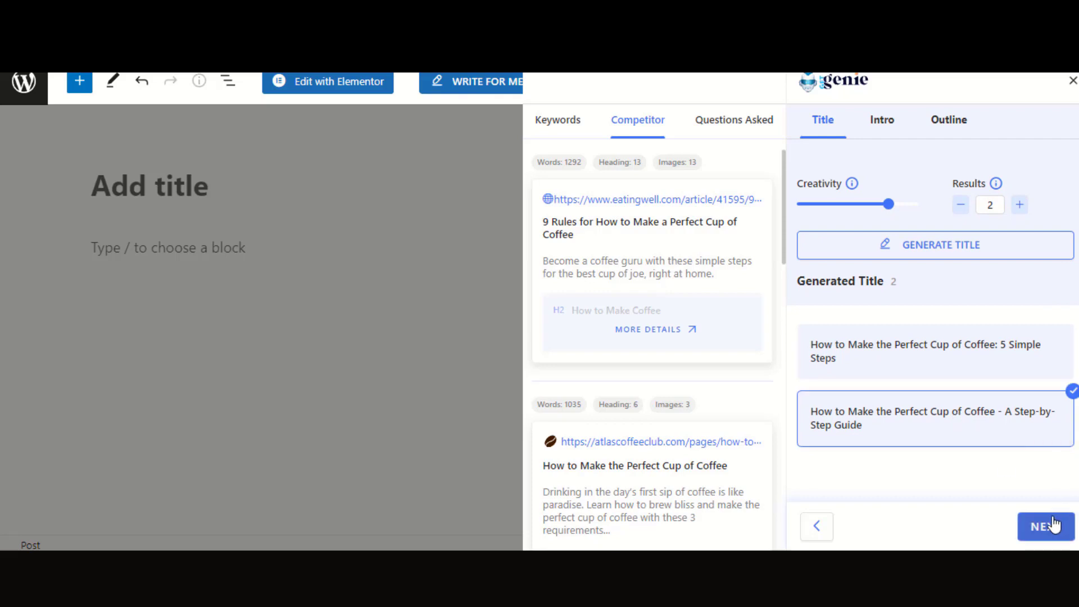
pyautogui.click(959, 526)
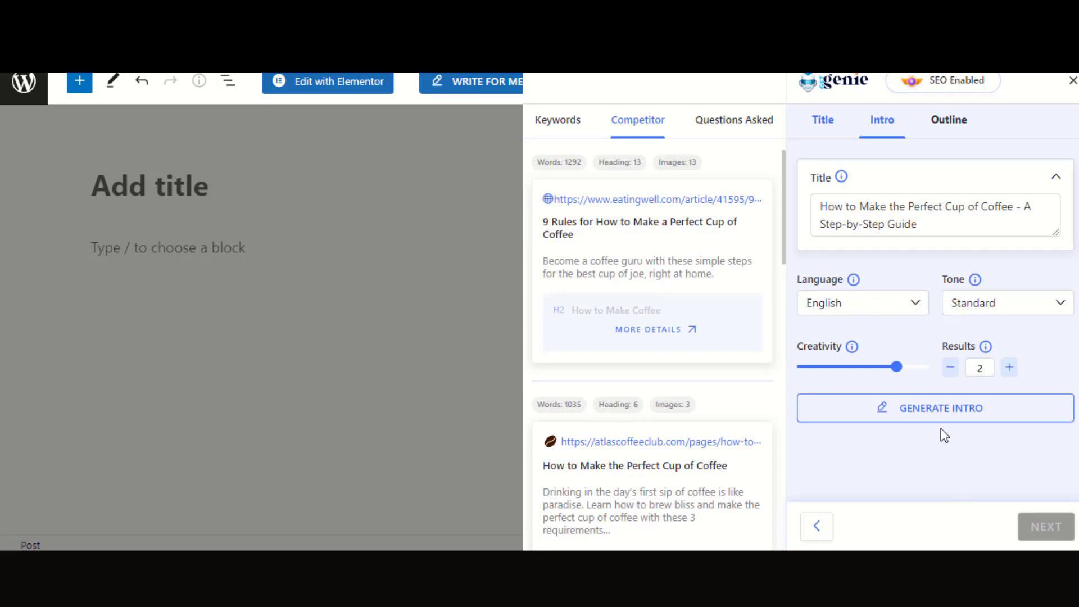
# Step: Generate two intro drafts and pick the one starting 'Are you a coffee lover?'
pyautogui.click(941, 408)
pyautogui.click(925, 417)
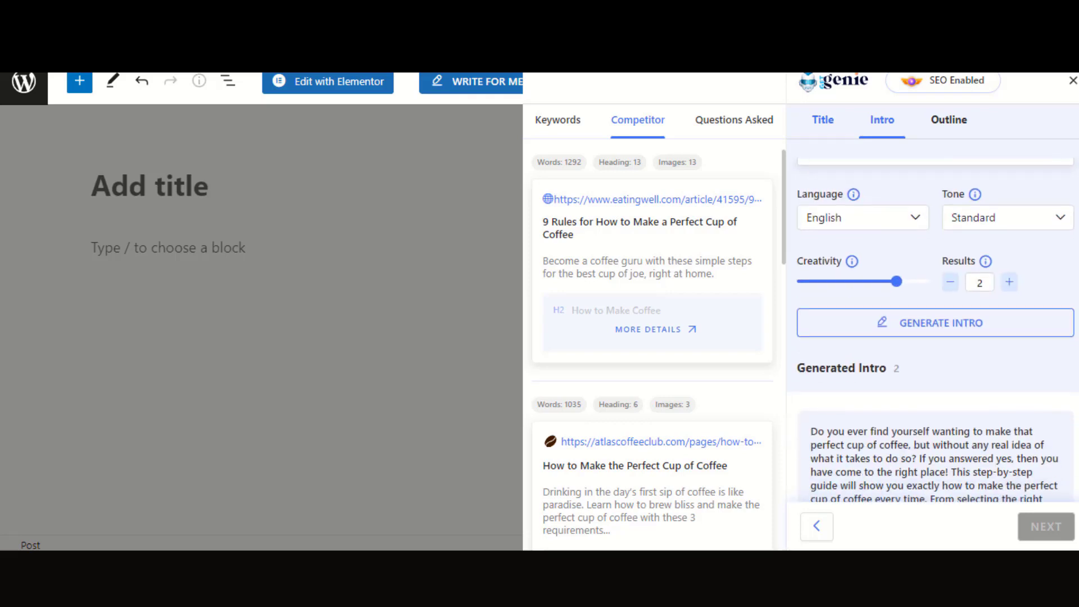
pyautogui.scroll(-2, 928, 380)
pyautogui.scroll(-2, 927, 379)
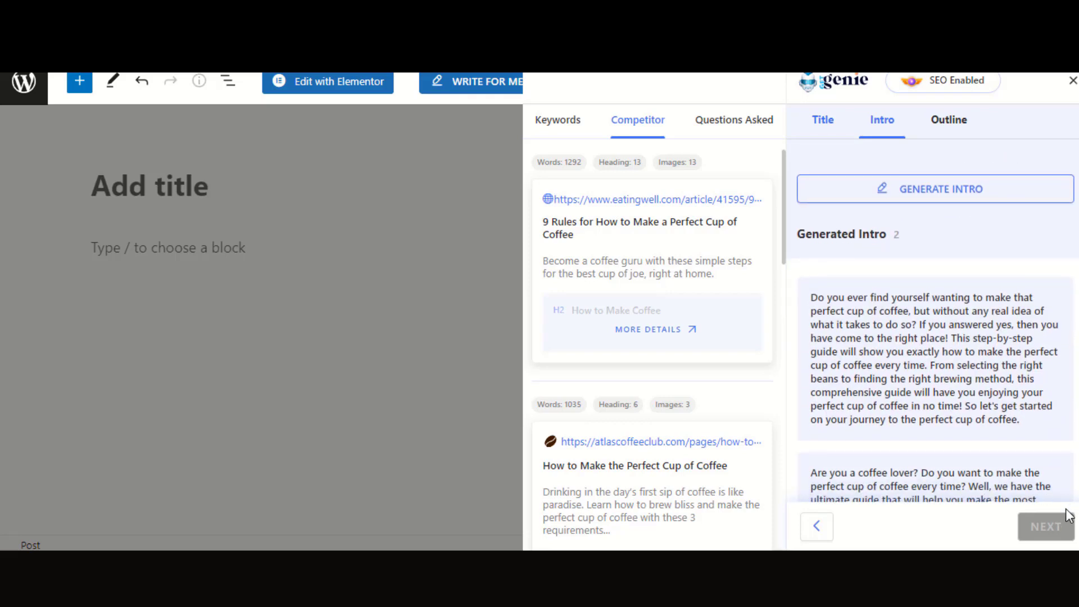
pyautogui.scroll(-2, 928, 380)
pyautogui.scroll(-2, 927, 380)
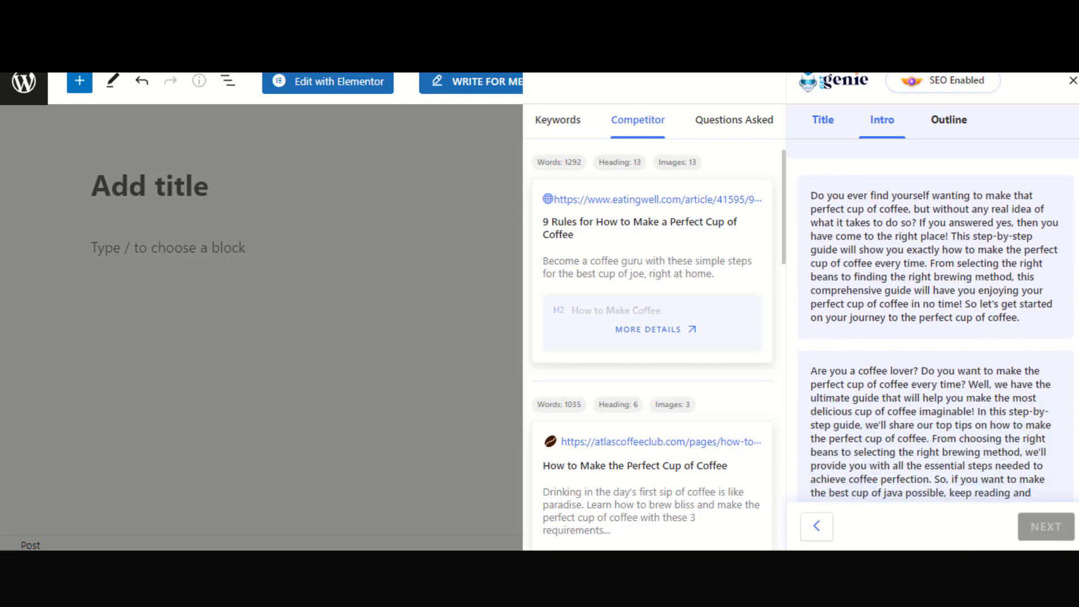
pyautogui.click(915, 362)
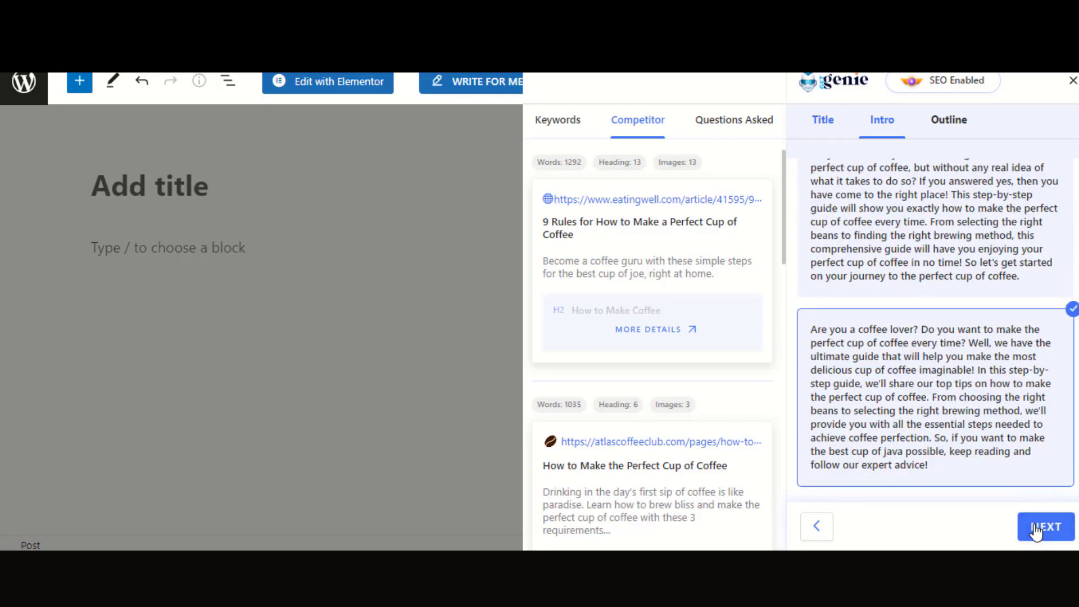
# Step: Advance to the Outline step with English, Standard tone and 2 results set
pyautogui.click(1038, 527)
pyautogui.scroll(-3, 927, 338)
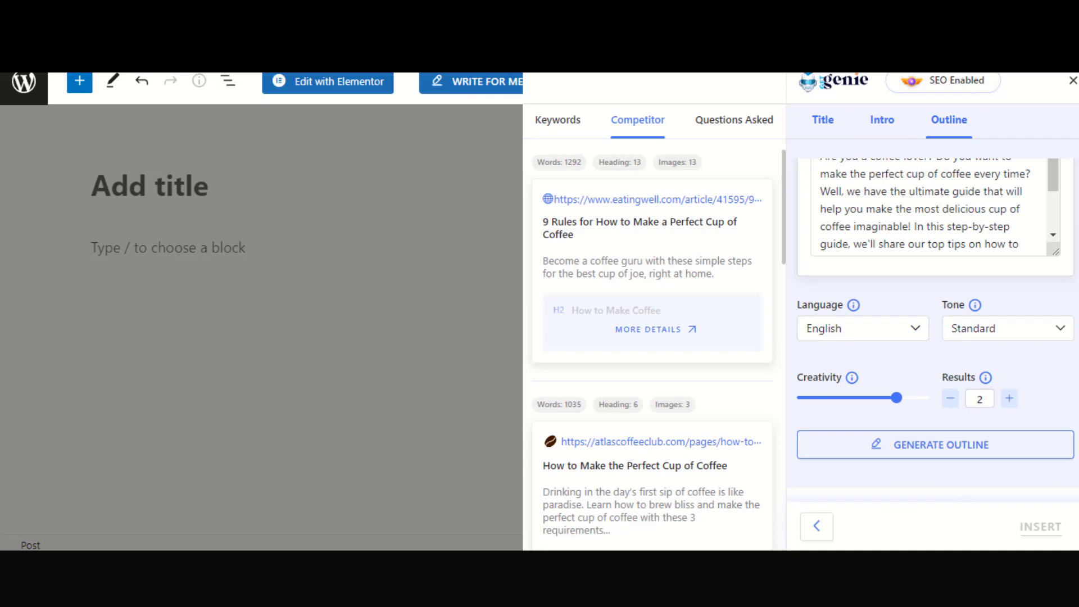
pyautogui.scroll(-2, 928, 338)
pyautogui.scroll(-1, 927, 338)
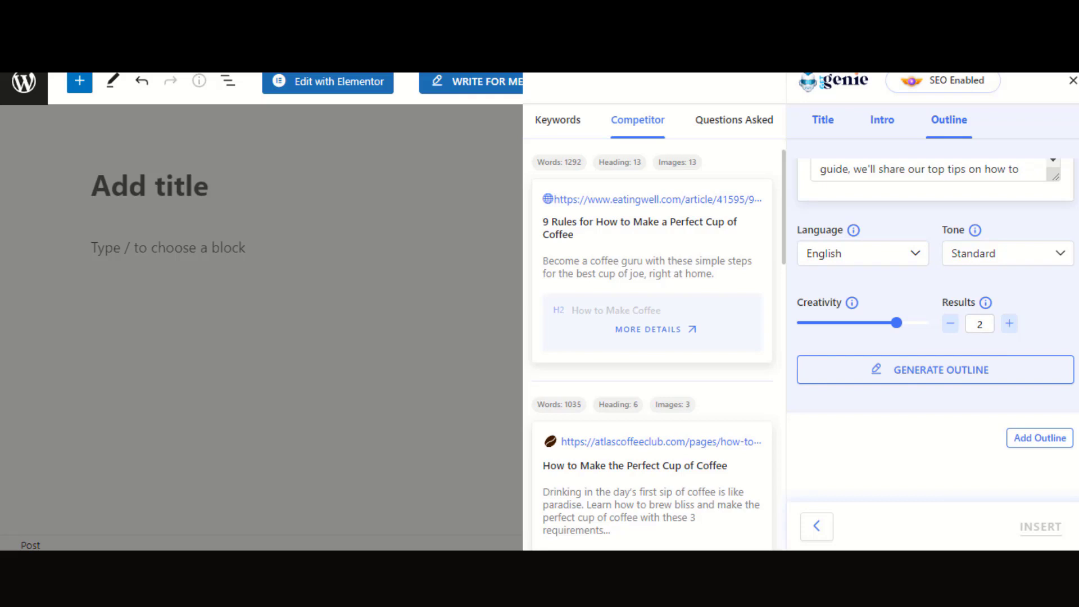
# Step: Generate outlines and tick 'Introduction to Coffee Making.' and 'Understanding Different Types of Coffee Beans'
pyautogui.click(974, 376)
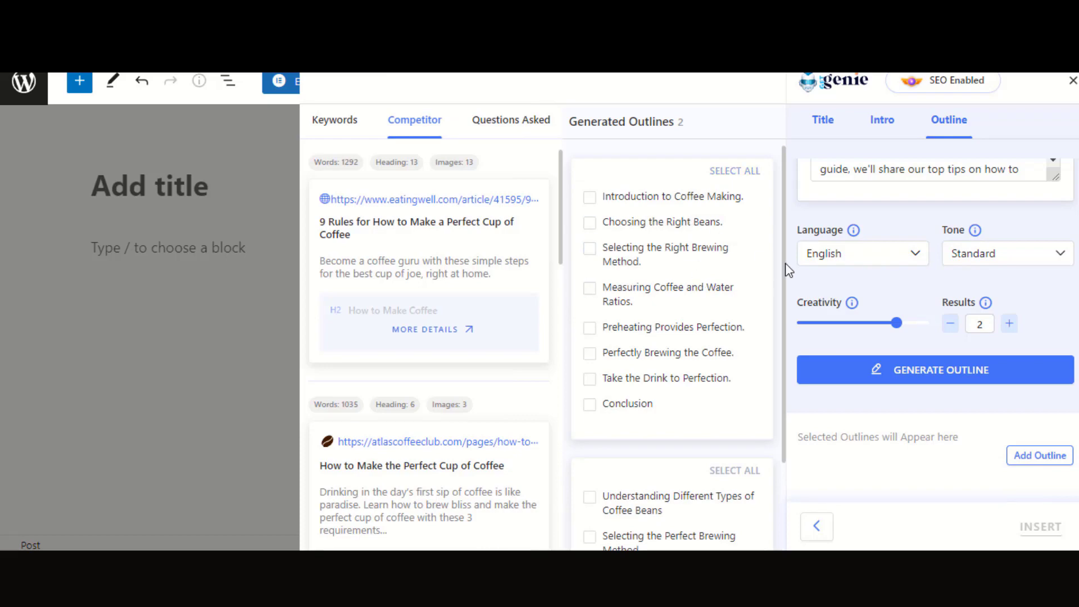
pyautogui.moveTo(785, 263)
pyautogui.mouseDown()
pyautogui.moveTo(782, 437)
pyautogui.moveTo(781, 265)
pyautogui.mouseUp()
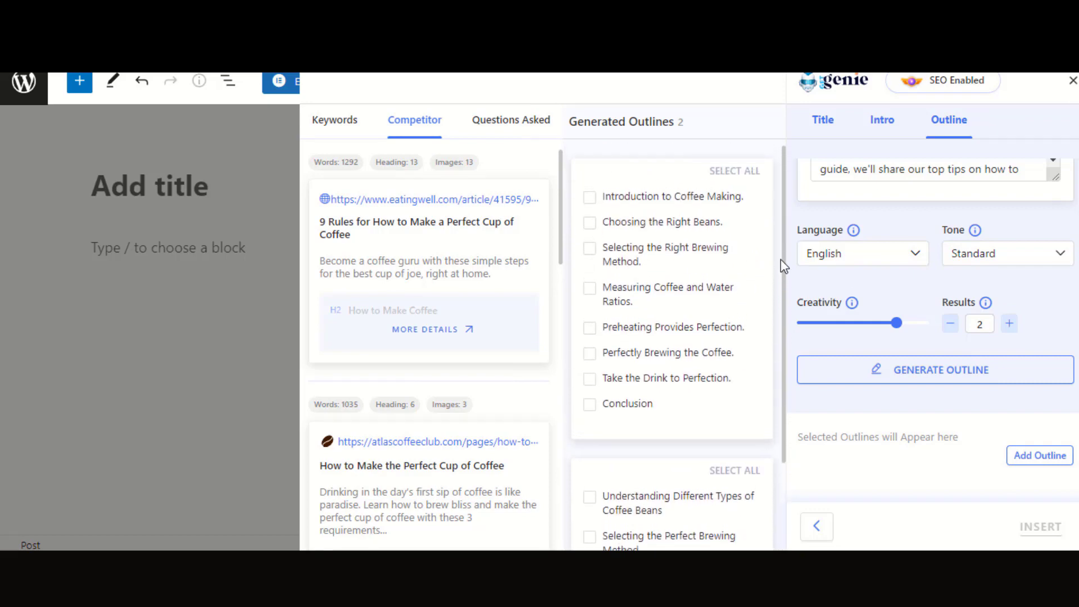
pyautogui.click(591, 199)
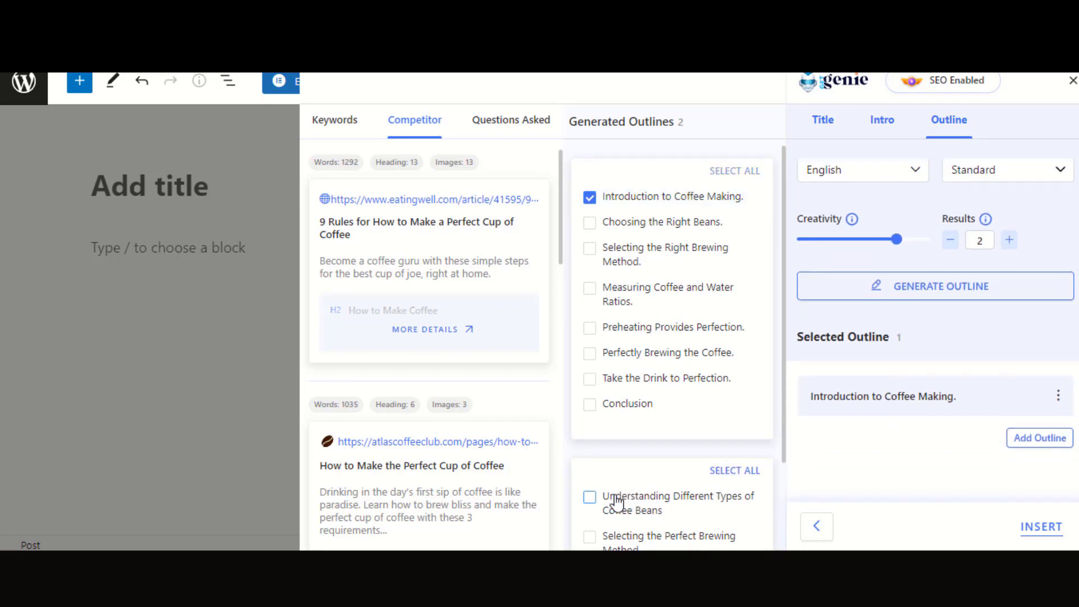
pyautogui.click(590, 497)
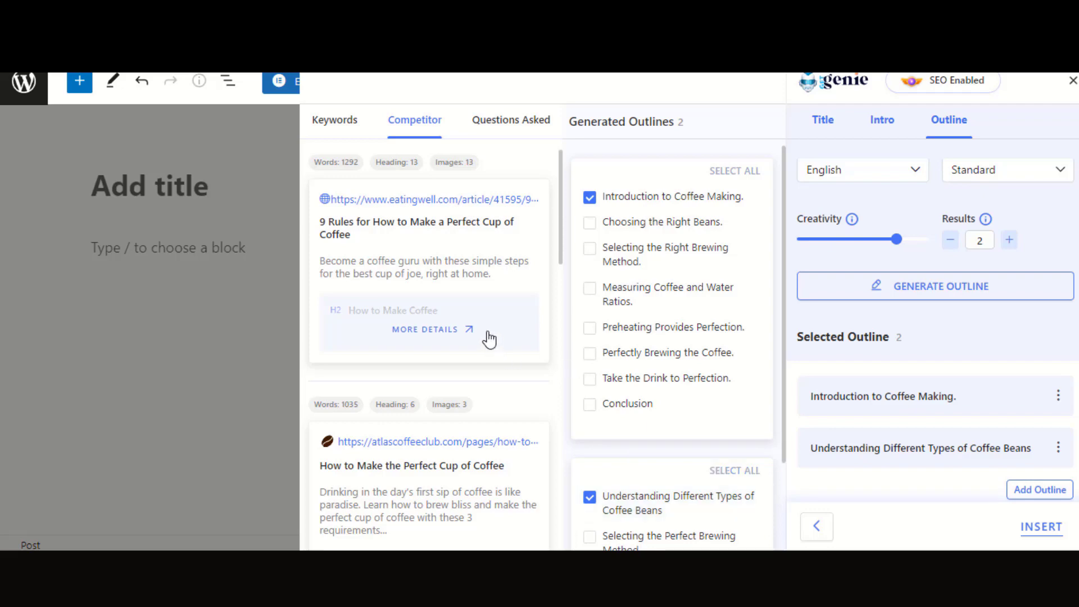
# Step: Add 'How to Use a French Press' from the first competitor article's heading list
pyautogui.click(439, 330)
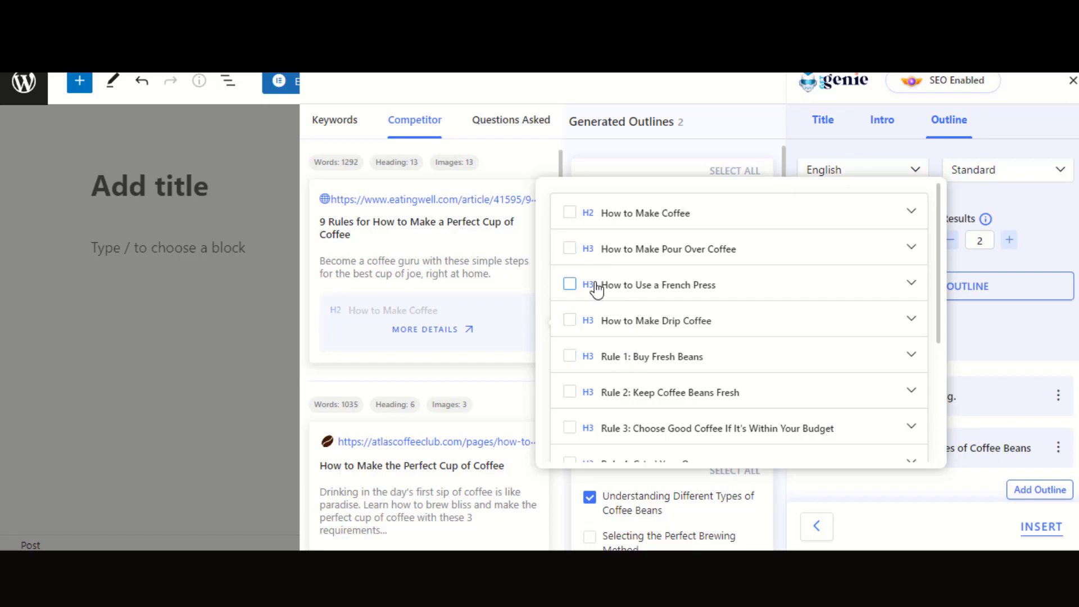
pyautogui.click(571, 285)
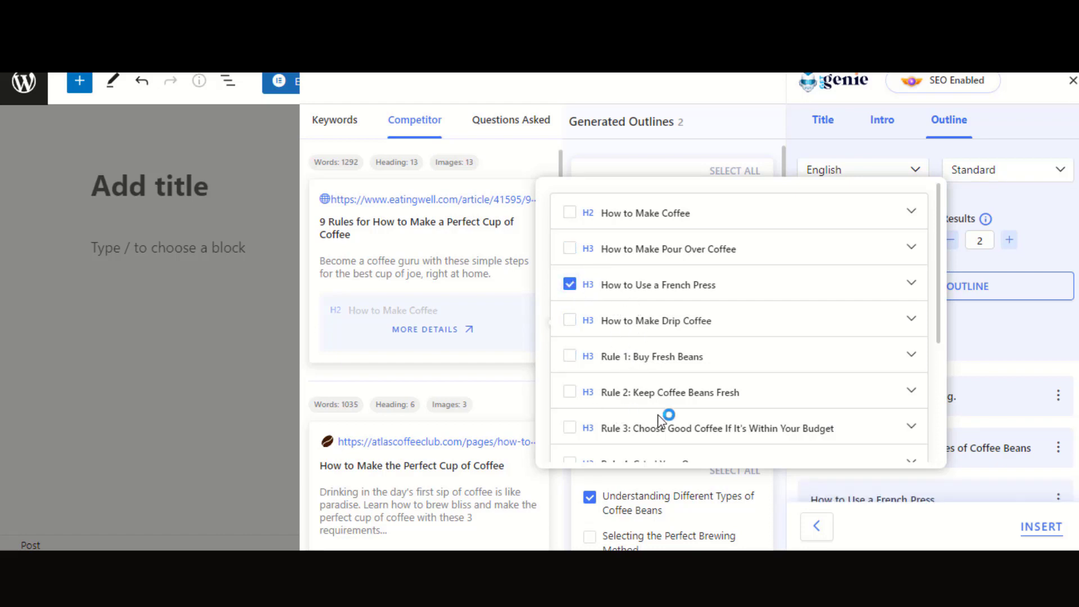
pyautogui.click(782, 492)
pyautogui.scroll(-3, 1007, 414)
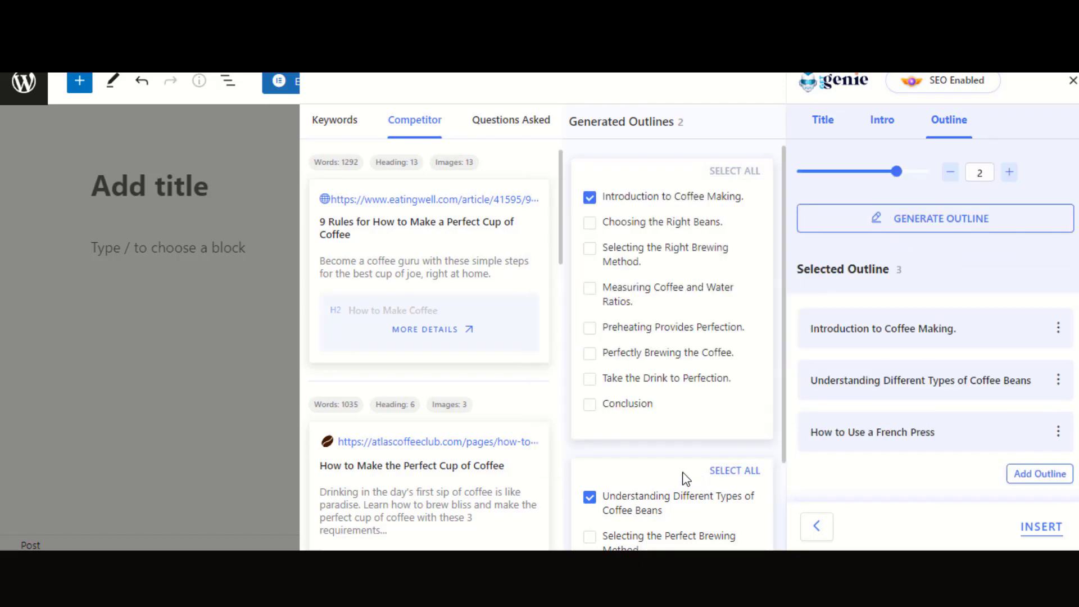
# Step: Untick the two chosen headings, then select all eight headings of the first outline
pyautogui.click(589, 498)
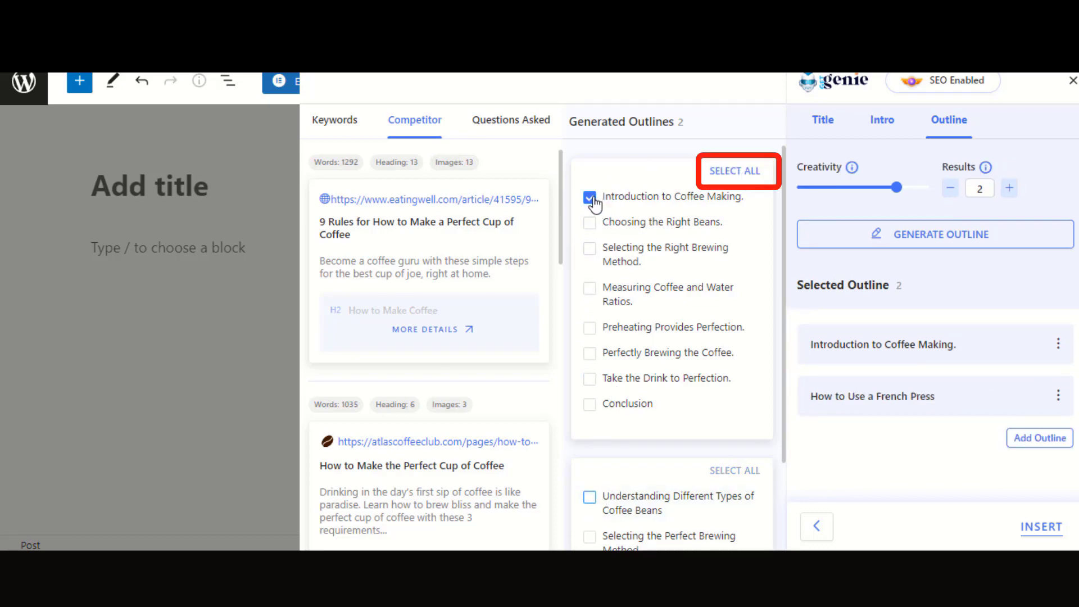
pyautogui.click(739, 172)
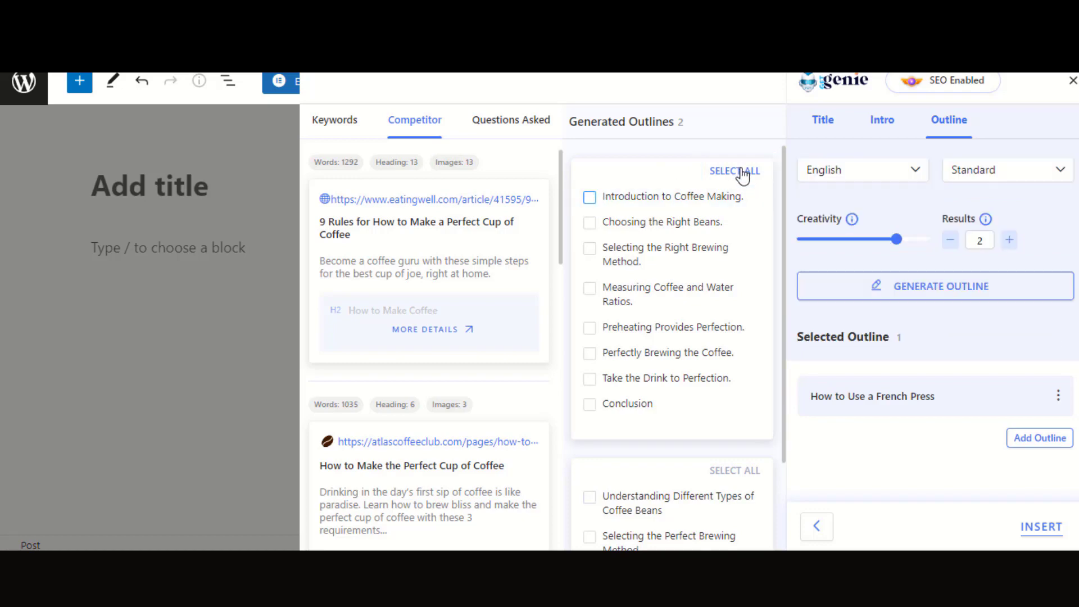
pyautogui.click(736, 172)
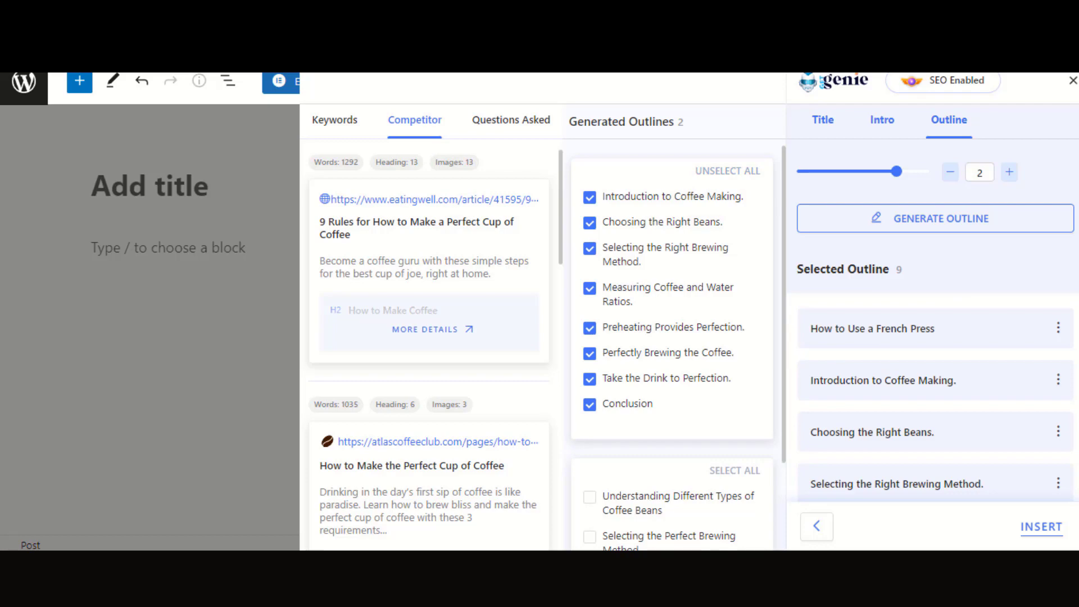
pyautogui.scroll(-2, 936, 380)
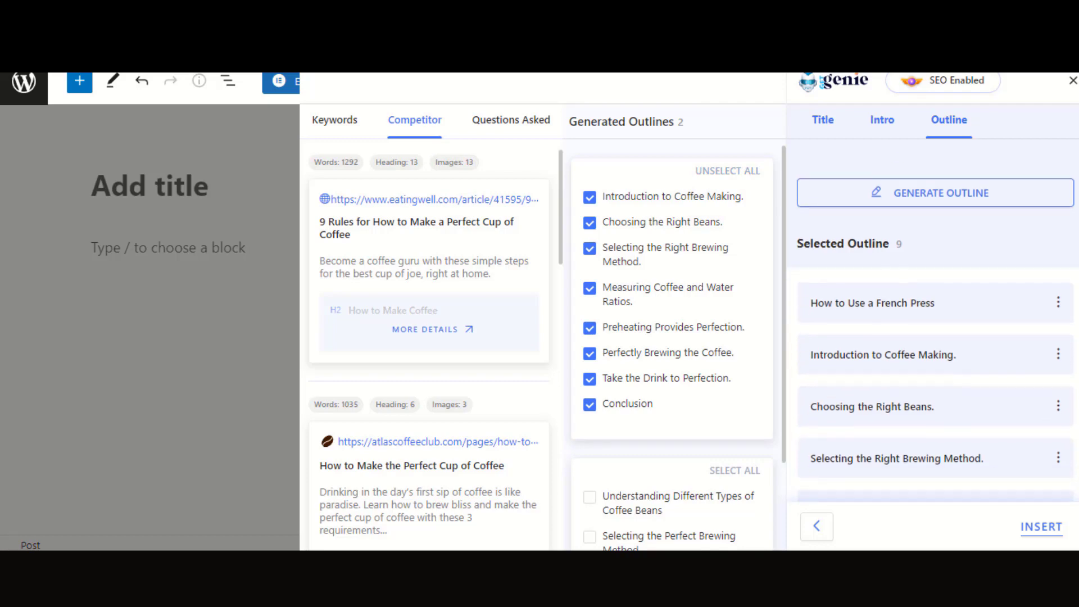
pyautogui.scroll(-2, 936, 379)
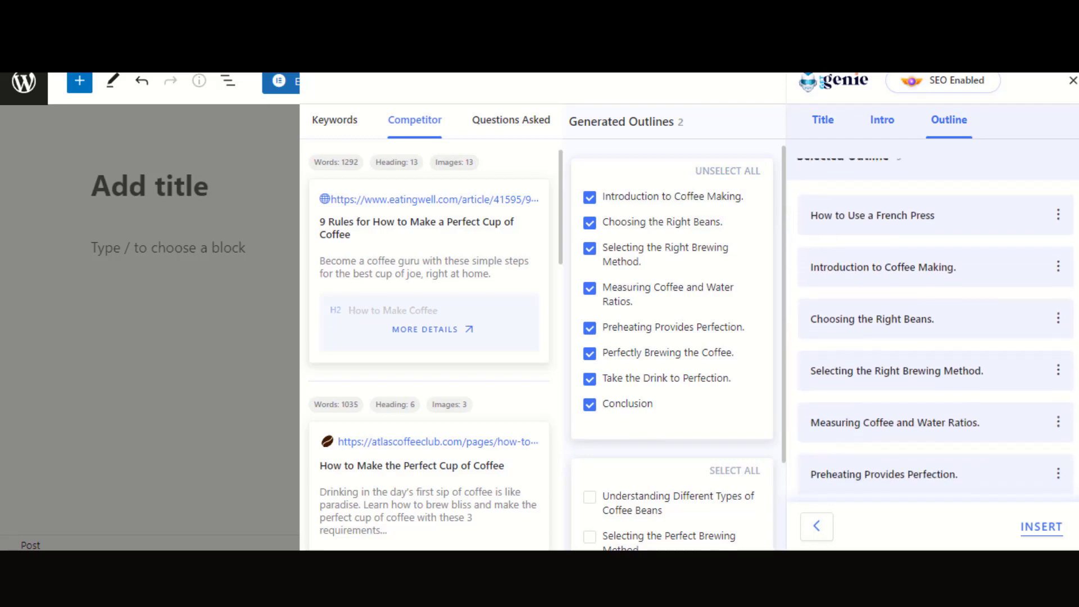
pyautogui.scroll(-2, 935, 337)
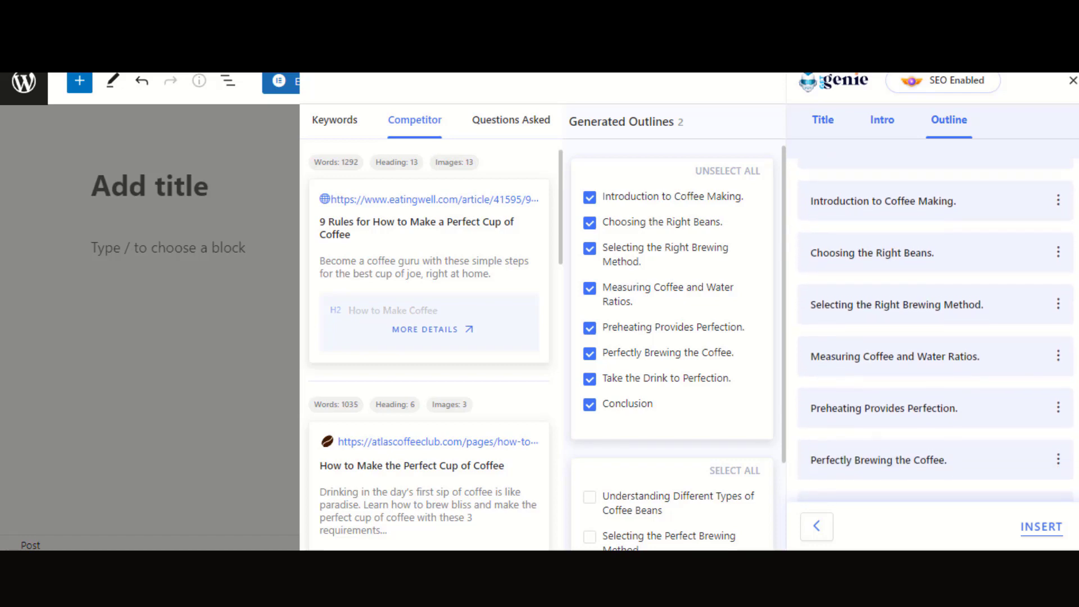
pyautogui.scroll(1, 936, 337)
# Step: Drag 'How to Use a French Press' down the outline to sit just above 'Conclusion'
pyautogui.moveTo(902, 186)
pyautogui.mouseDown()
pyautogui.moveTo(928, 502)
pyautogui.moveTo(902, 425)
pyautogui.mouseUp()
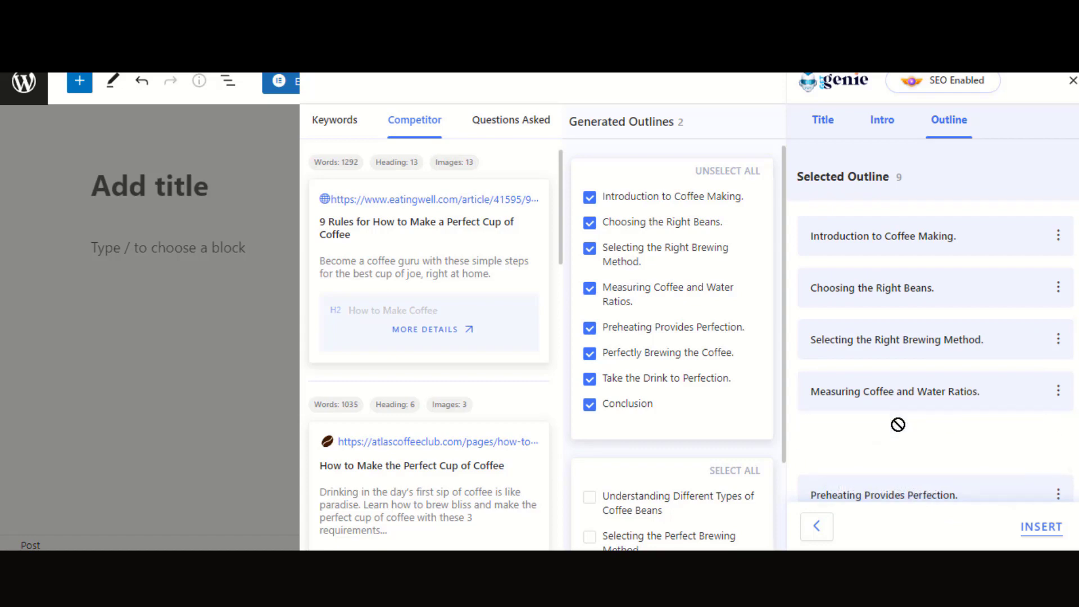
pyautogui.scroll(-5, 927, 354)
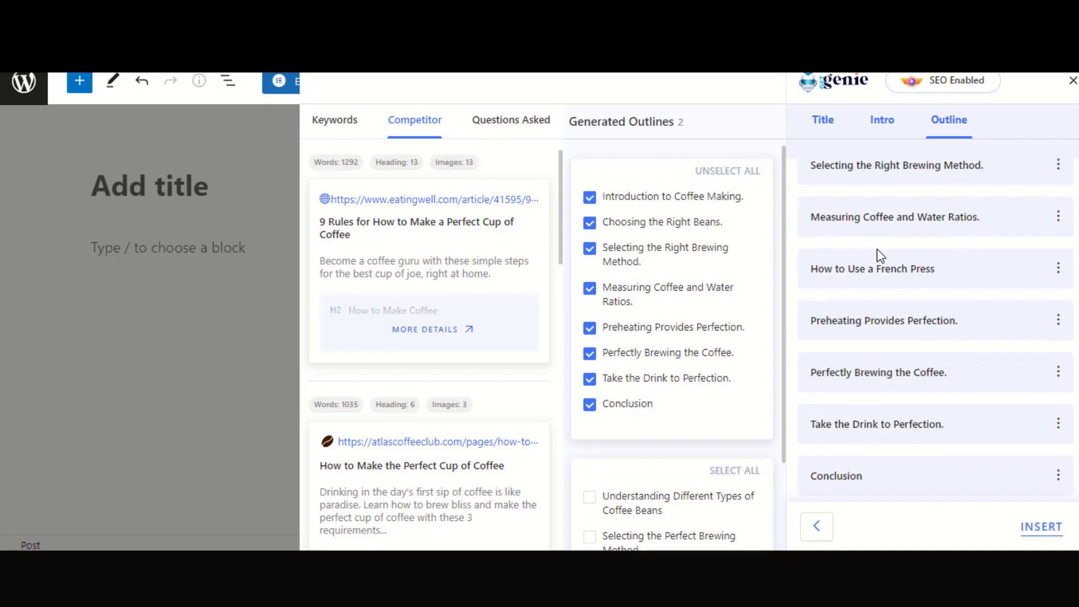
pyautogui.moveTo(877, 263); pyautogui.dragTo(881, 450)
pyautogui.scroll(5, 1026, 477)
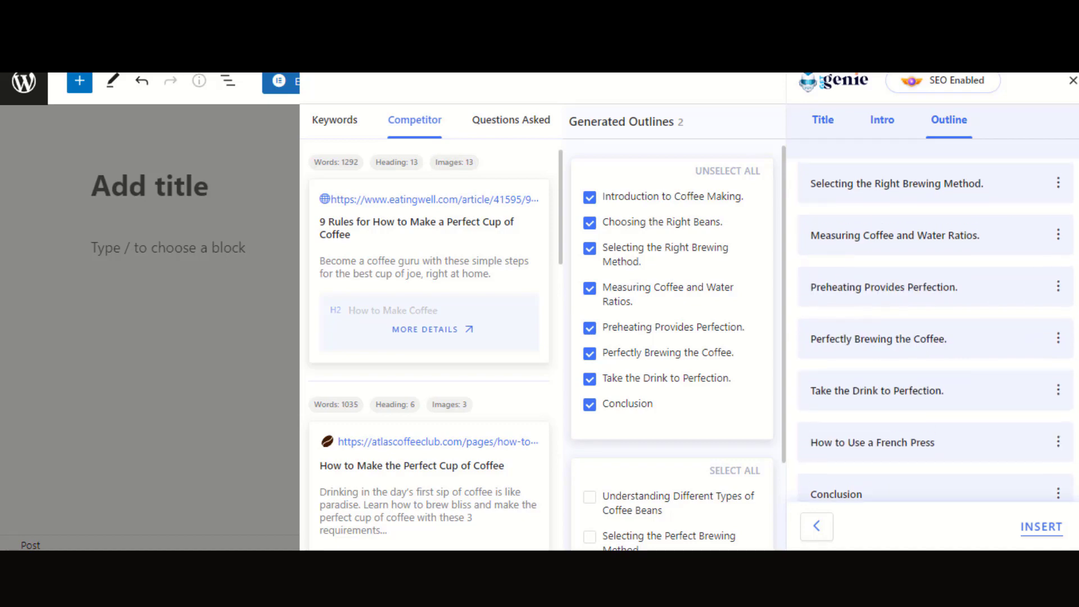
pyautogui.scroll(3, 1026, 477)
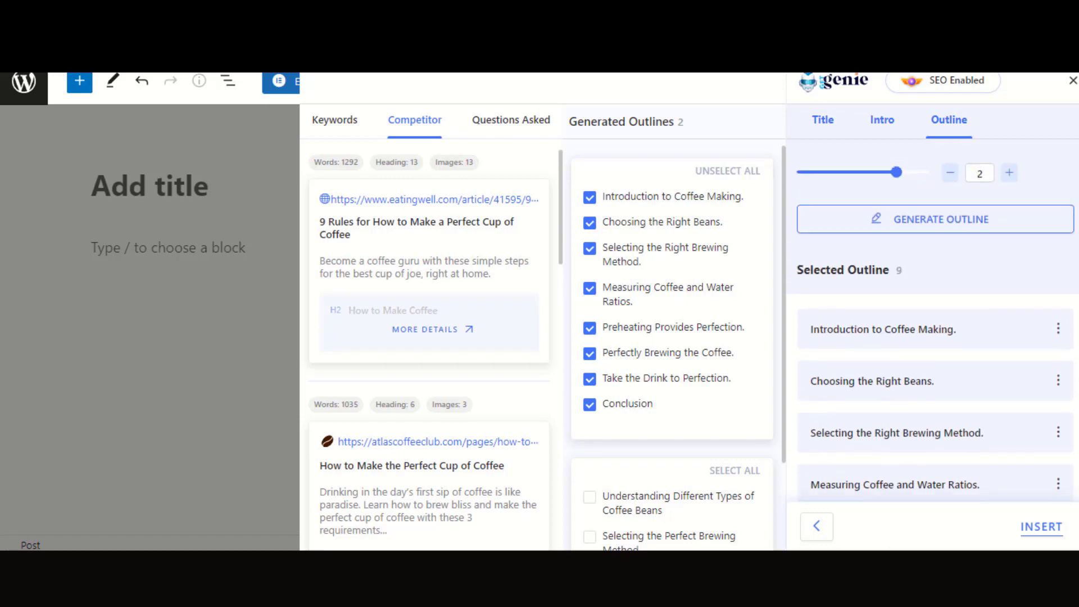
pyautogui.scroll(-2, 1026, 476)
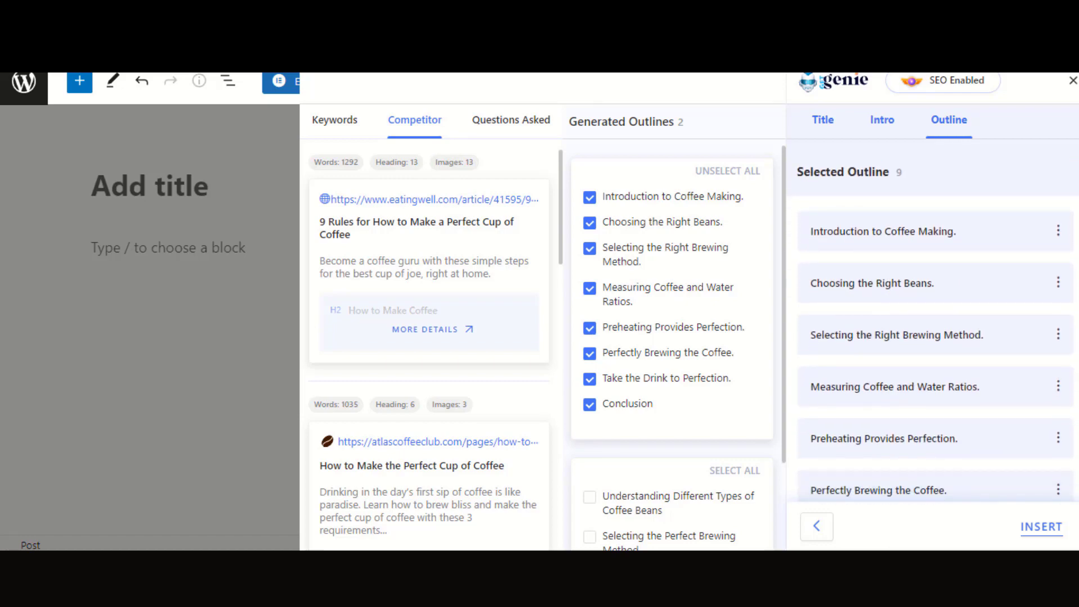
# Step: Add the Questions Asked item 'How do I make coffee with a kettle?' and place it above 'Conclusion'
pyautogui.click(523, 122)
pyautogui.scroll(-5, 936, 379)
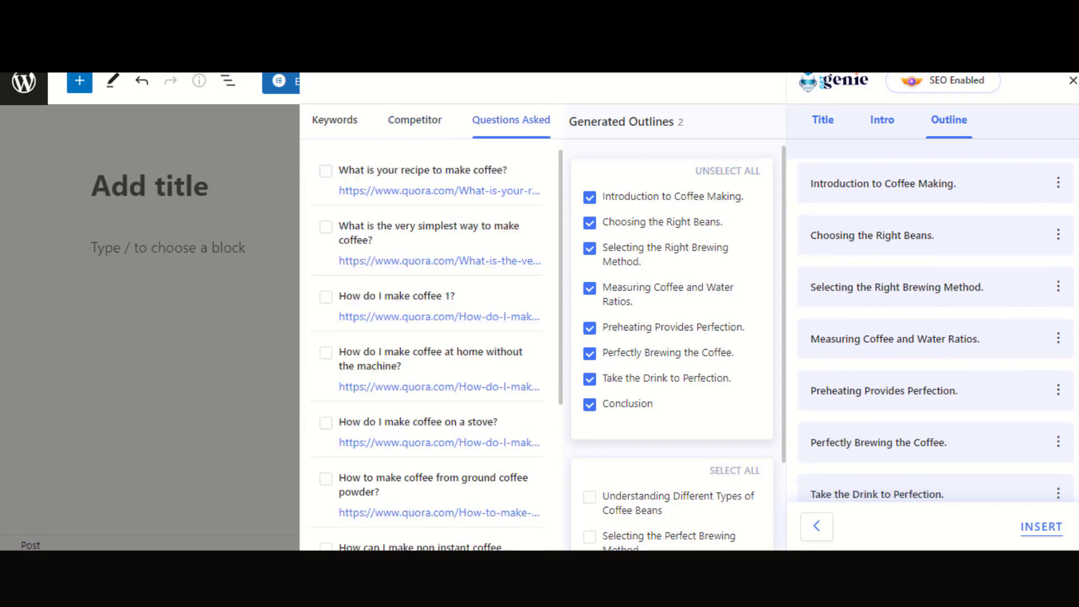
pyautogui.scroll(-3, 936, 380)
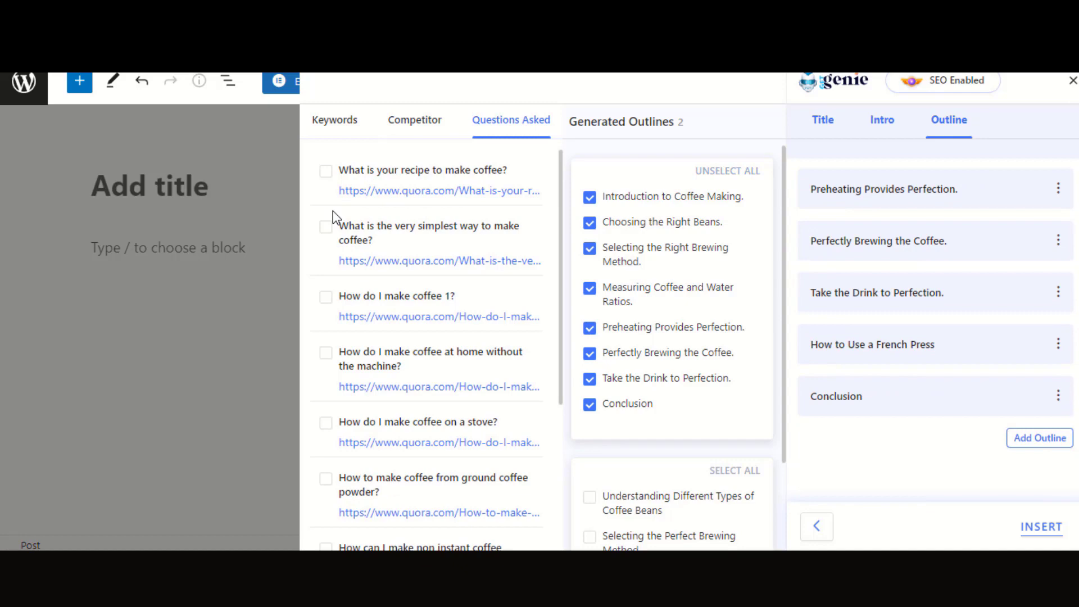
pyautogui.scroll(-3, 523, 244)
pyautogui.scroll(-2, 543, 354)
pyautogui.scroll(-2, 544, 364)
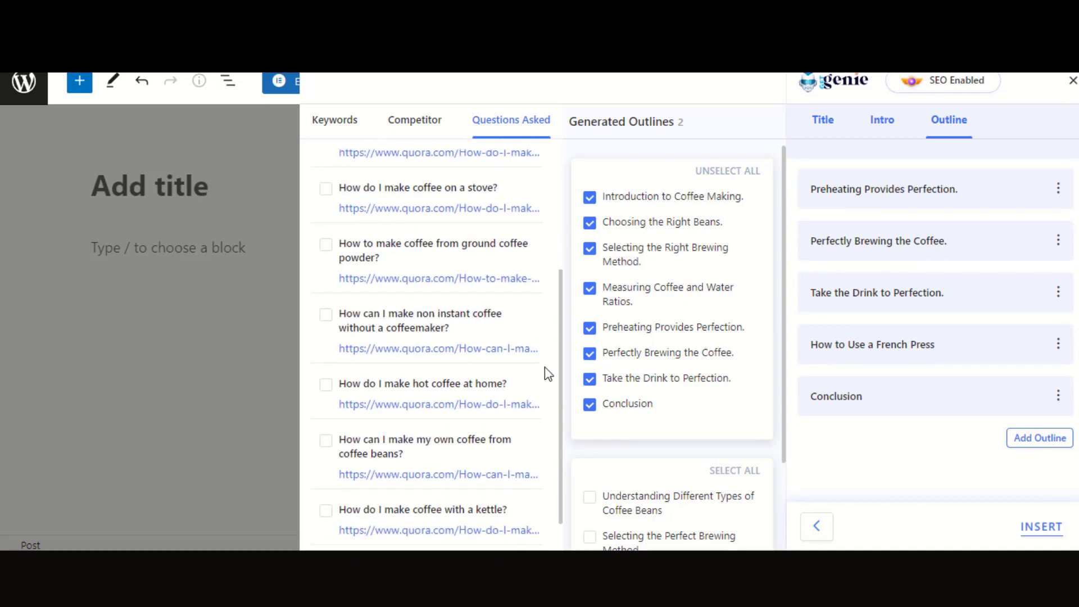
pyautogui.scroll(-2, 540, 380)
pyautogui.scroll(-2, 539, 422)
pyautogui.scroll(-1, 537, 472)
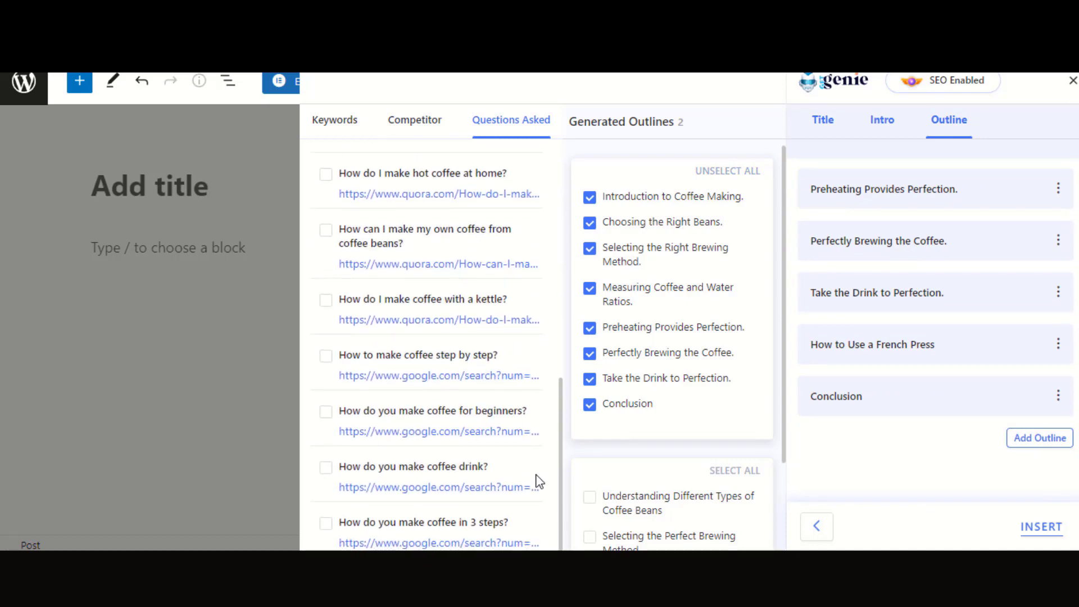
pyautogui.scroll(2, 537, 481)
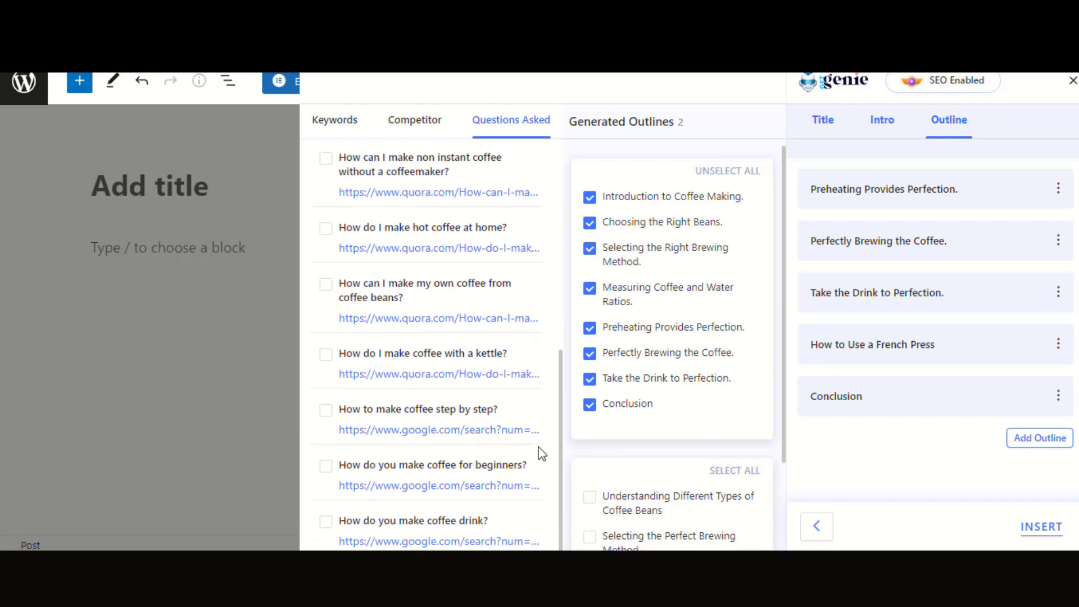
pyautogui.click(327, 355)
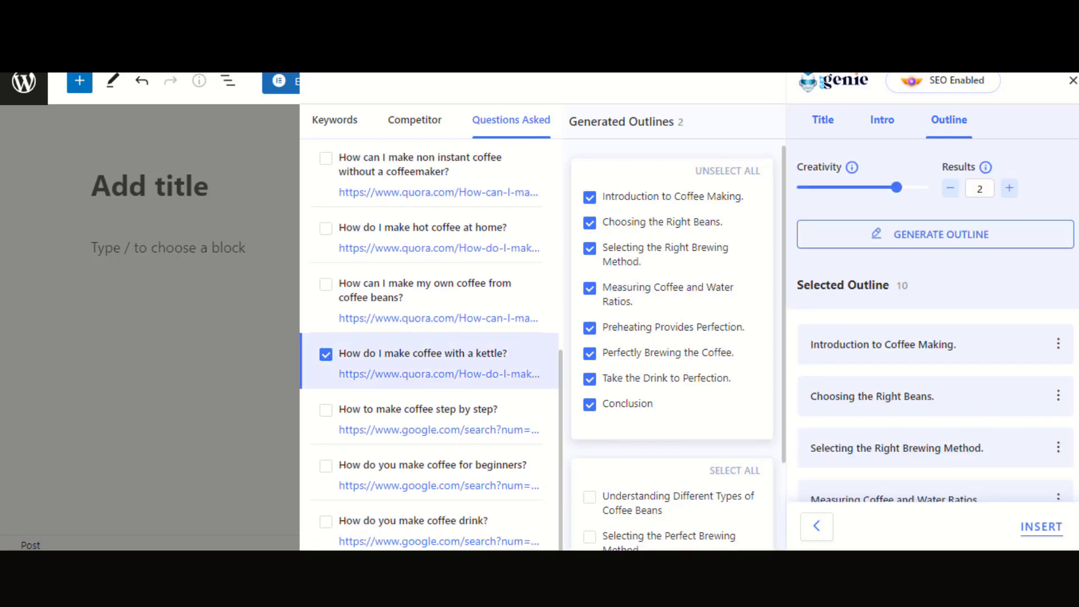
pyautogui.scroll(-3, 993, 426)
pyautogui.scroll(-3, 992, 426)
pyautogui.scroll(-1, 872, 405)
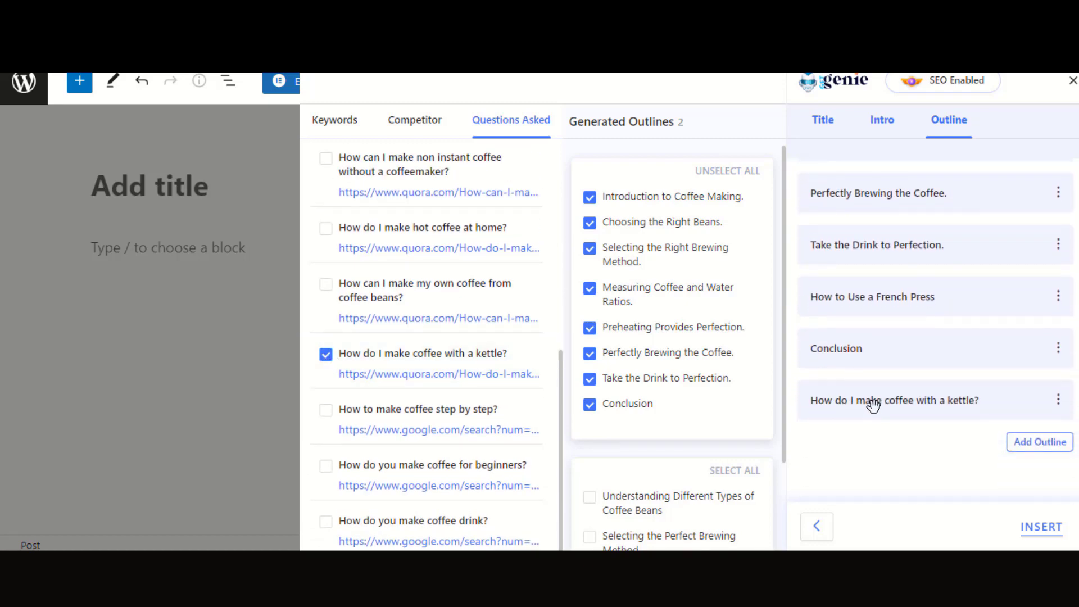
pyautogui.moveTo(873, 405)
pyautogui.mouseDown()
pyautogui.moveTo(871, 347)
pyautogui.moveTo(864, 354)
pyautogui.mouseUp()
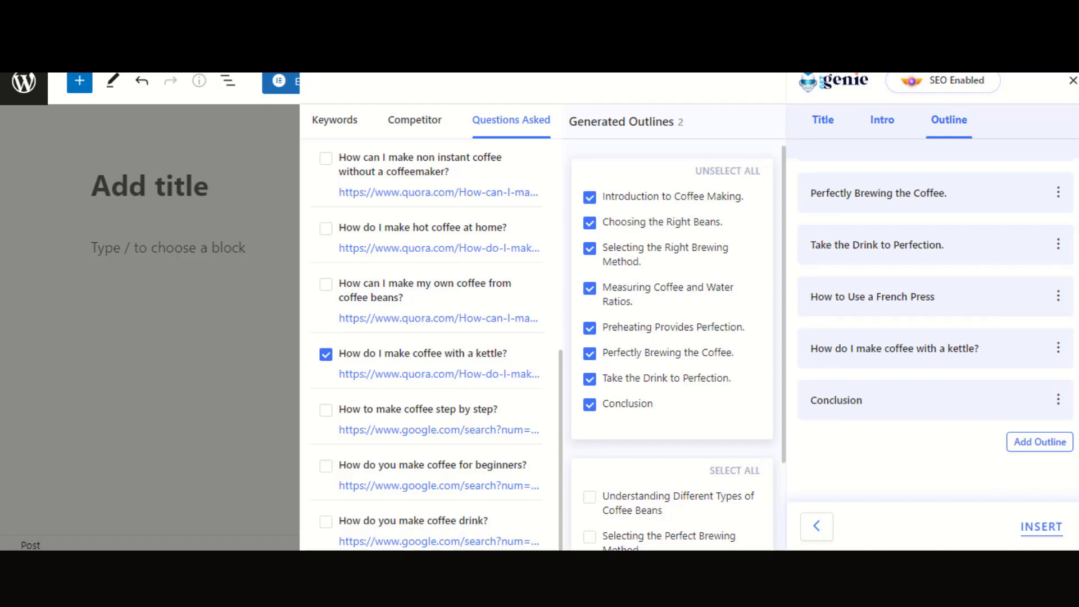
pyautogui.scroll(2, 927, 338)
pyautogui.scroll(2, 928, 337)
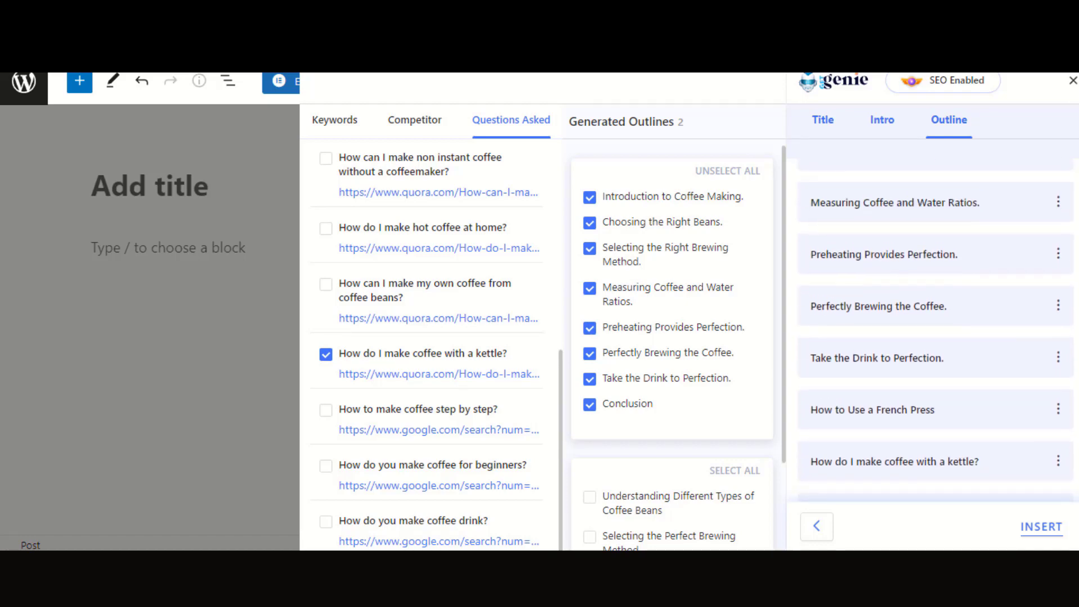
pyautogui.scroll(2, 928, 338)
pyautogui.scroll(2, 928, 337)
pyautogui.scroll(2, 927, 337)
pyautogui.scroll(2, 927, 337)
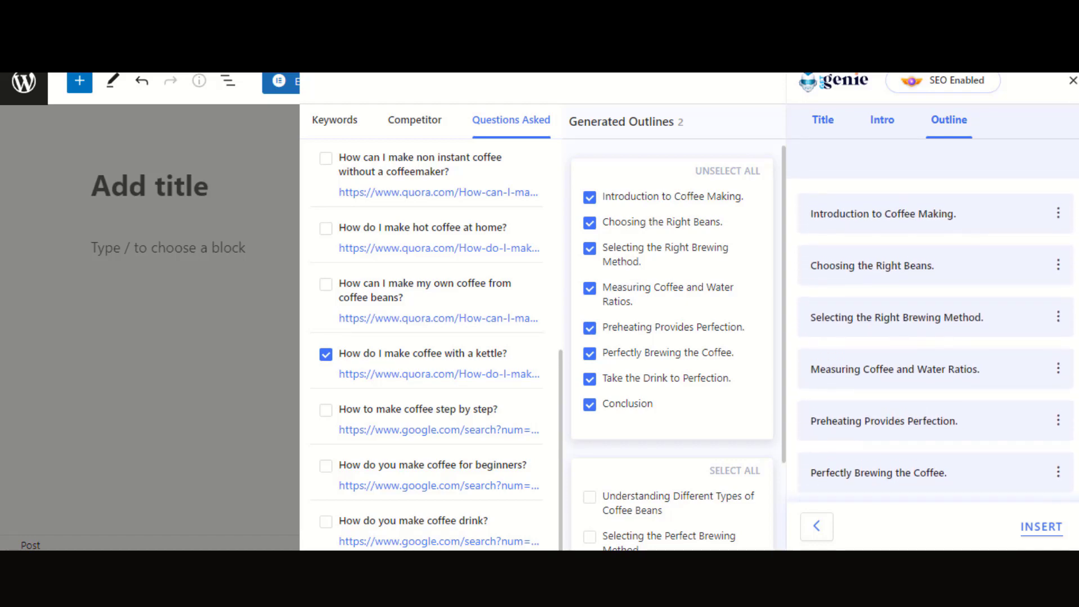
pyautogui.scroll(2, 928, 337)
pyautogui.scroll(2, 927, 337)
pyautogui.scroll(-2, 927, 338)
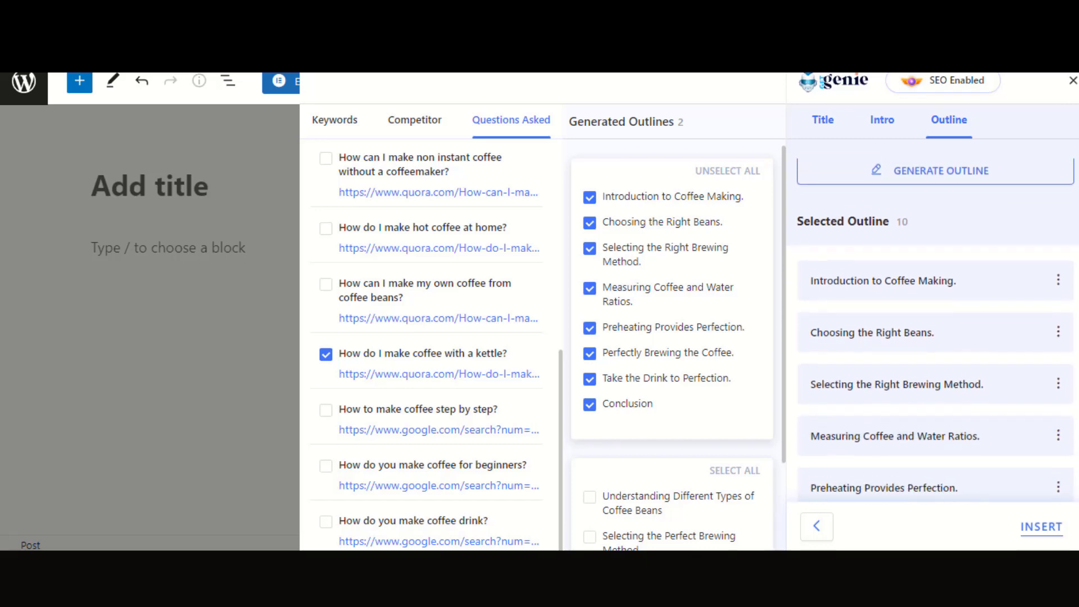
pyautogui.scroll(-2, 927, 337)
pyautogui.scroll(-1, 927, 337)
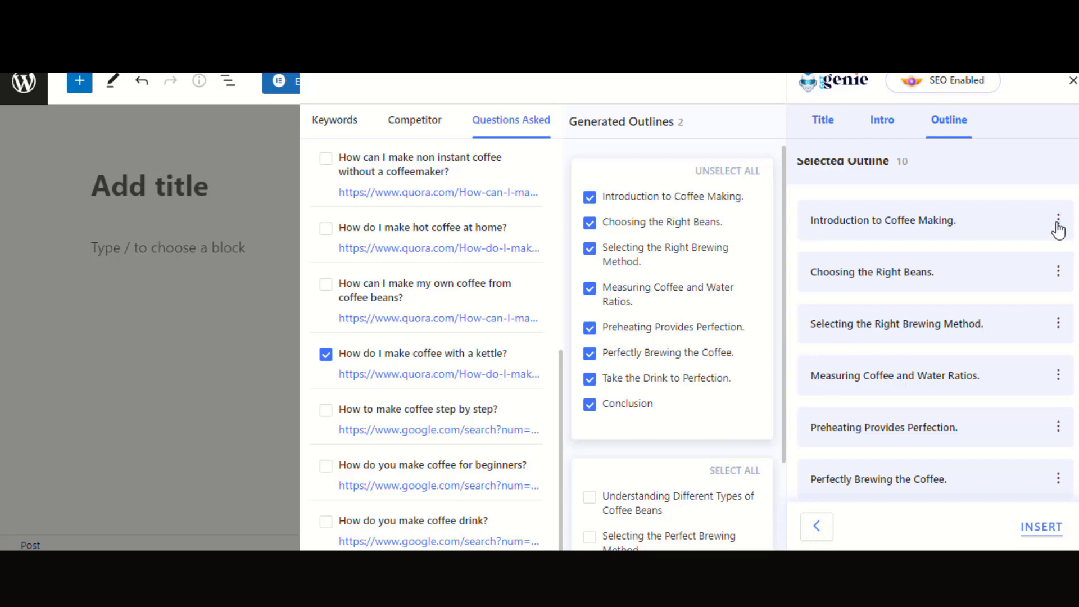
# Step: Edit the first outline heading, deleting ' to Coffee Making.' so it reads 'Introduction'
pyautogui.click(1059, 220)
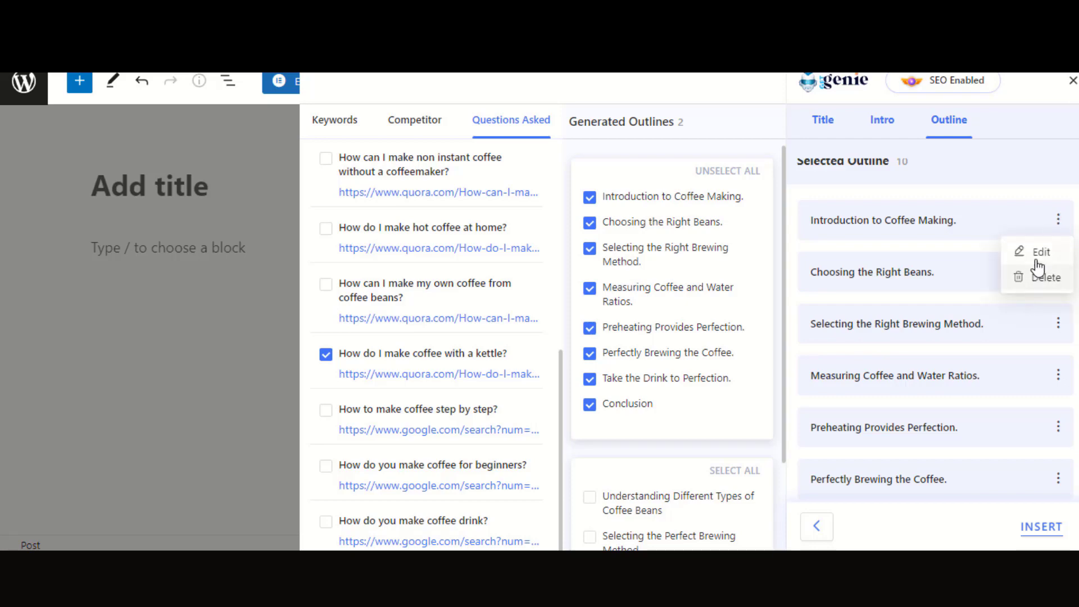
pyautogui.click(1039, 254)
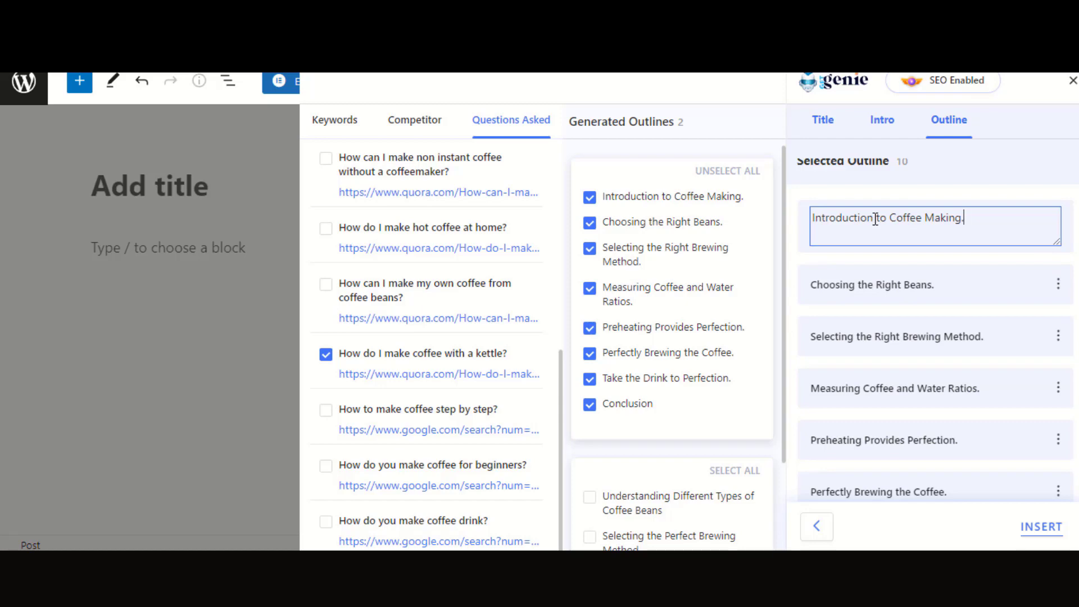
pyautogui.moveTo(875, 219); pyautogui.dragTo(999, 219)
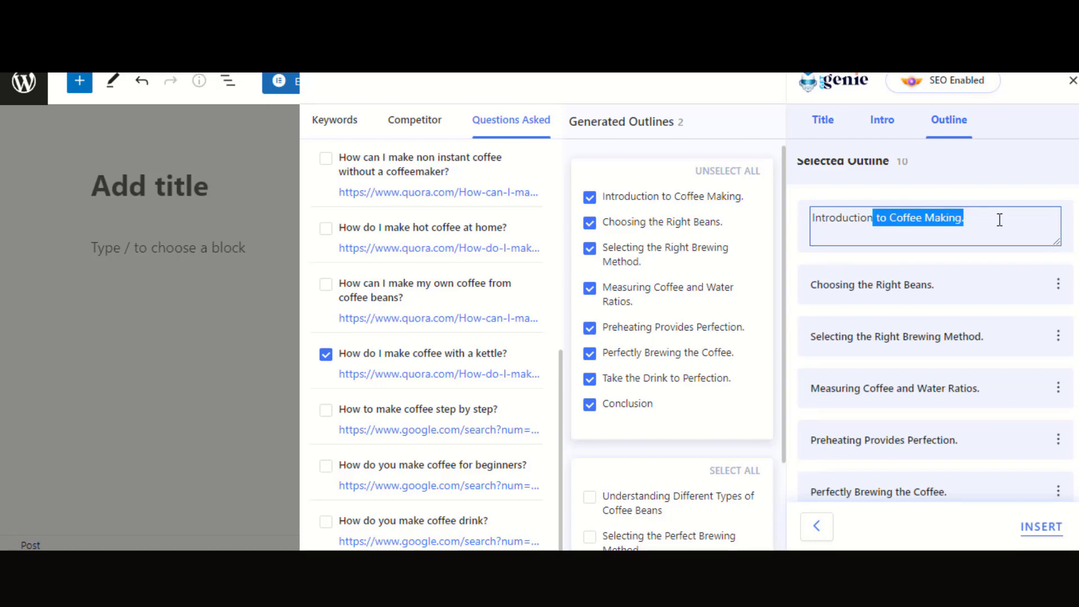
pyautogui.press('BackSpace')
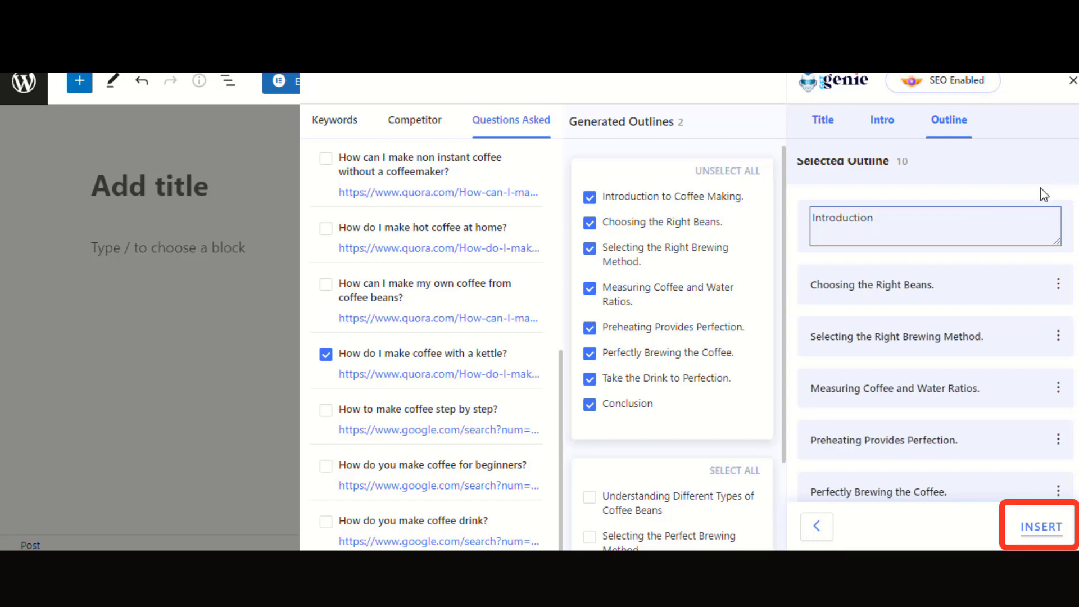
pyautogui.click(1041, 189)
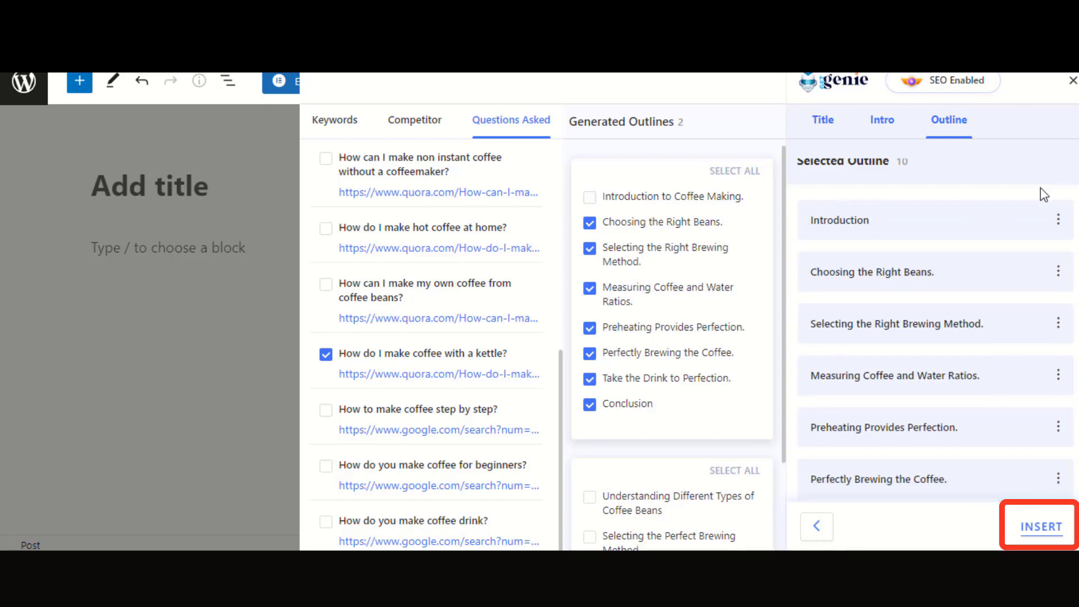
# Step: Insert the ten outline headings into the post as H2 headings below the intro
pyautogui.click(1041, 527)
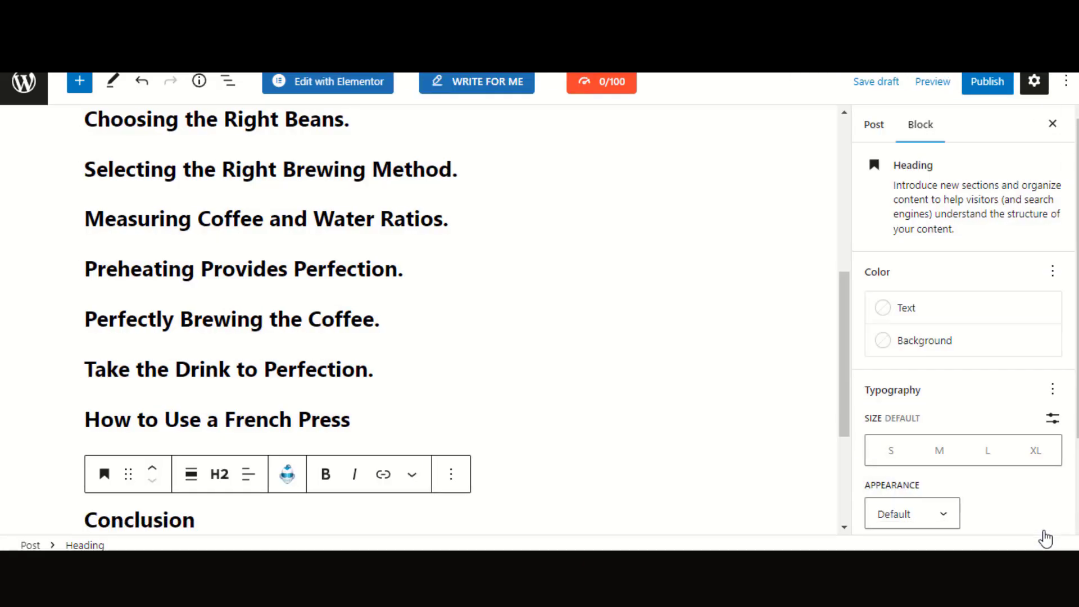
pyautogui.moveTo(840, 354)
pyautogui.mouseDown()
pyautogui.moveTo(832, 219)
pyautogui.moveTo(830, 363)
pyautogui.mouseUp()
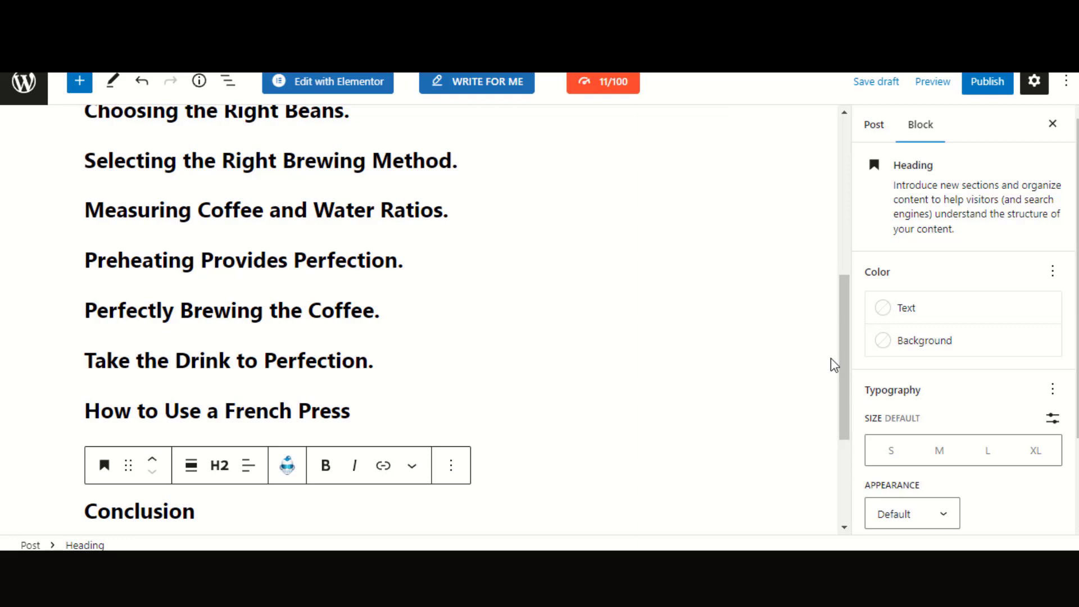
pyautogui.moveTo(842, 355); pyautogui.dragTo(831, 234)
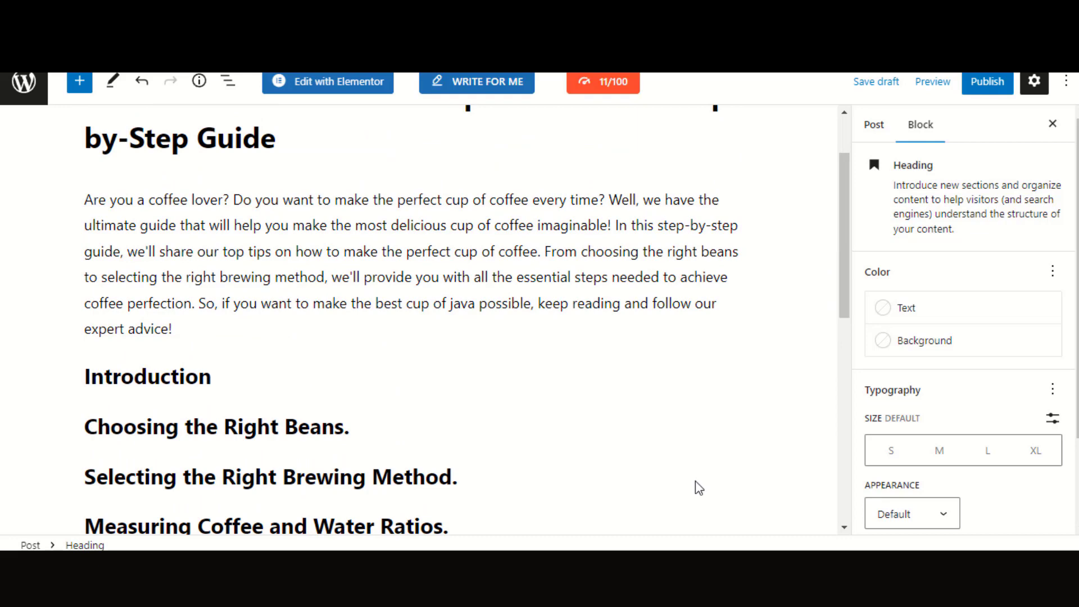